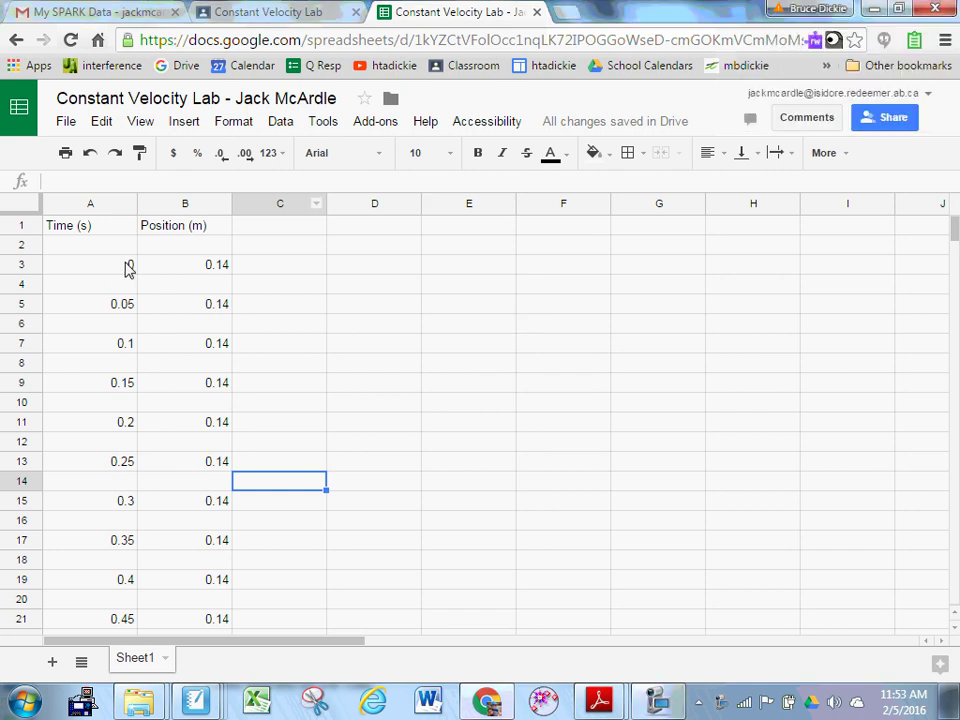
Insert a scatter chart of the time and position data in A3:B560 and place it beside the data columns.
drag(126, 266, 214, 199)
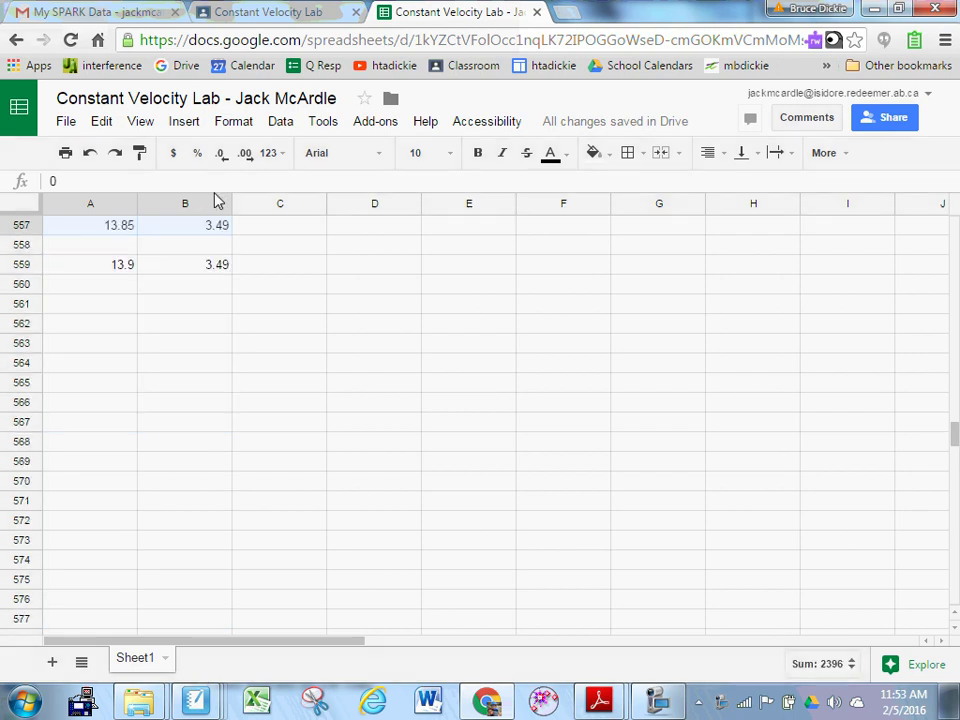
drag(210, 248, 205, 326)
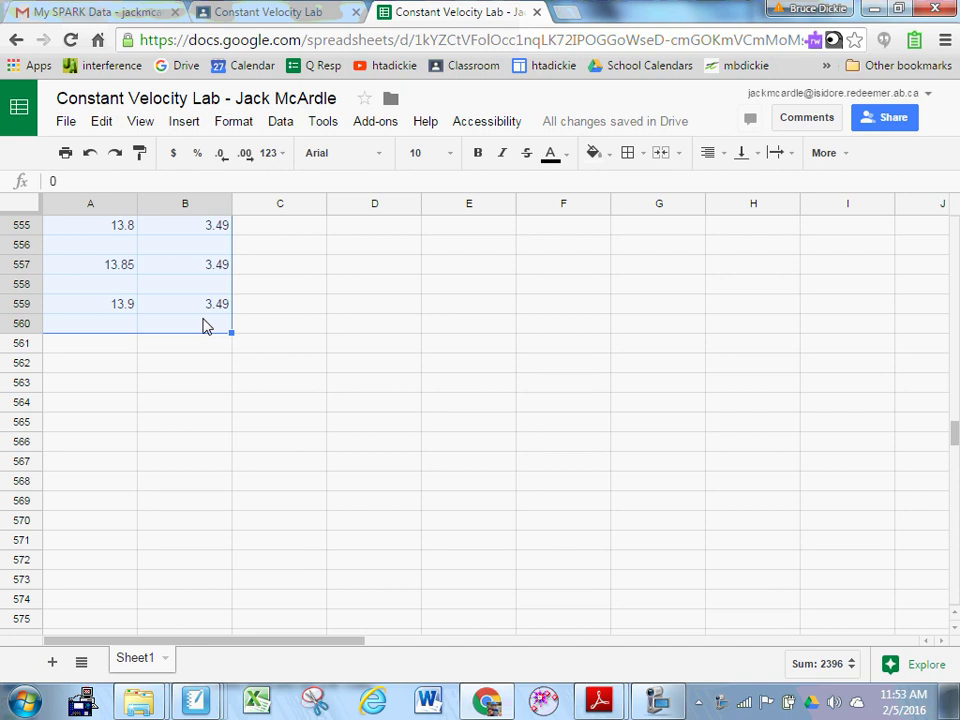
scroll(335, 299, up, 3)
scroll(338, 298, up, 8)
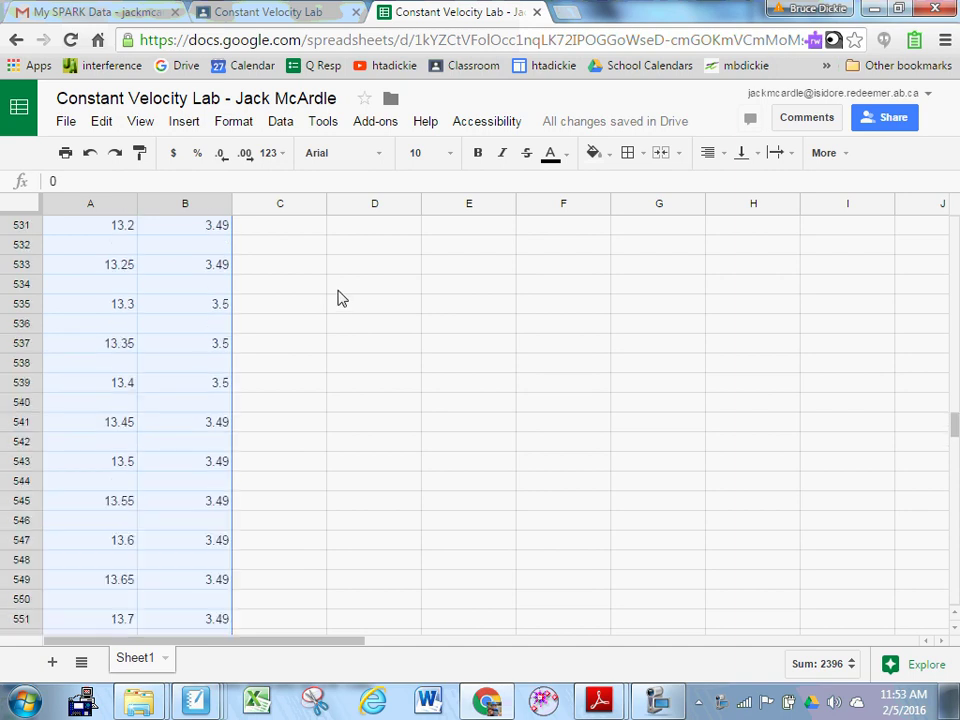
drag(955, 422, 955, 228)
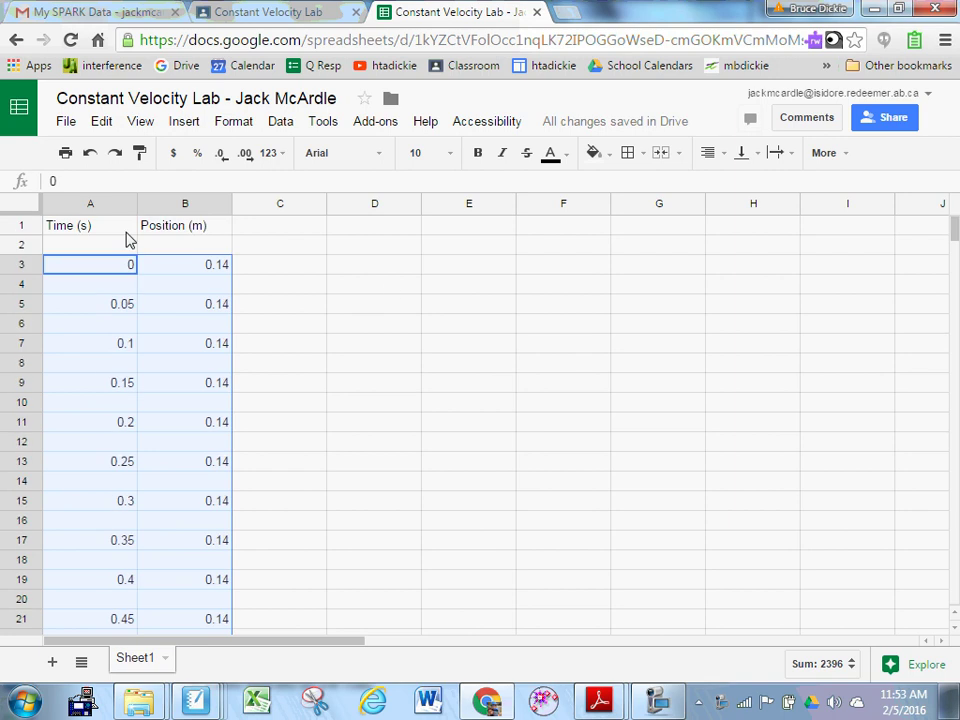
click(185, 124)
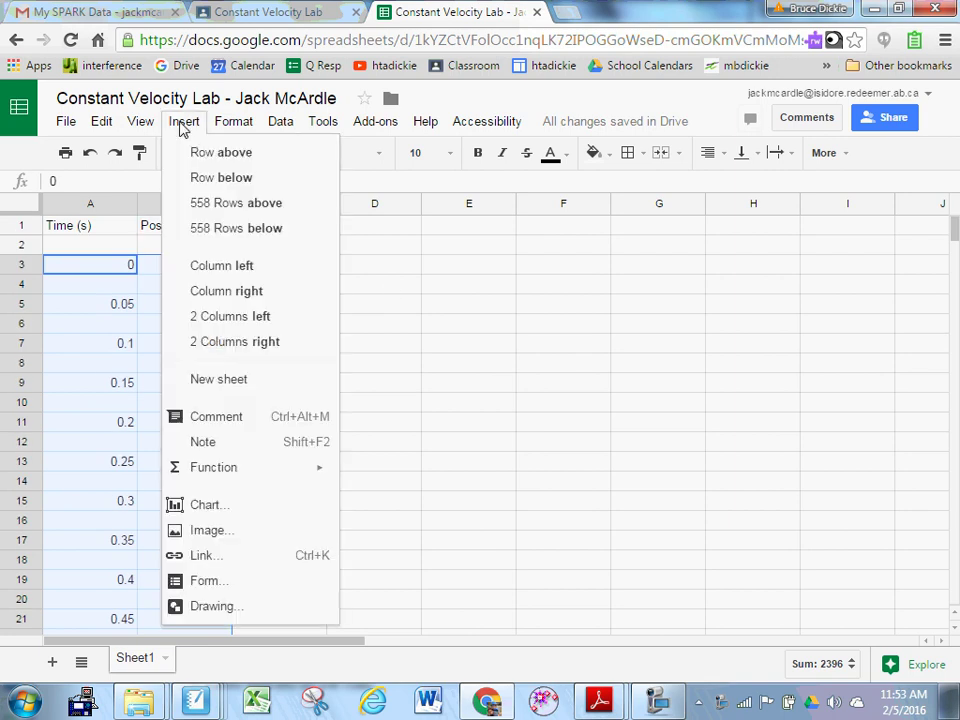
click(231, 510)
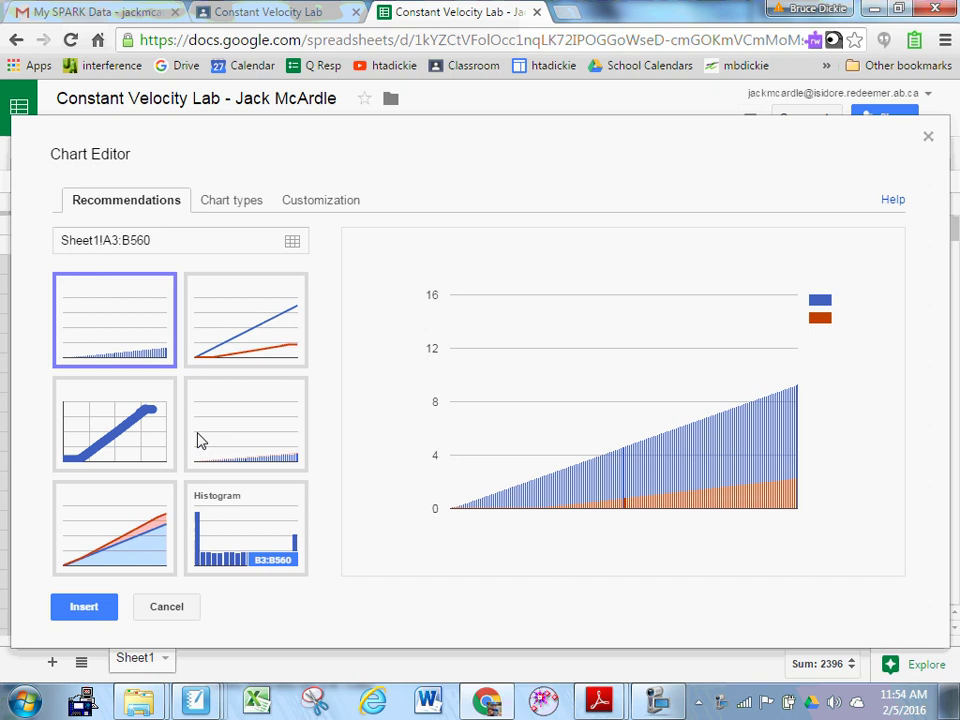
click(133, 449)
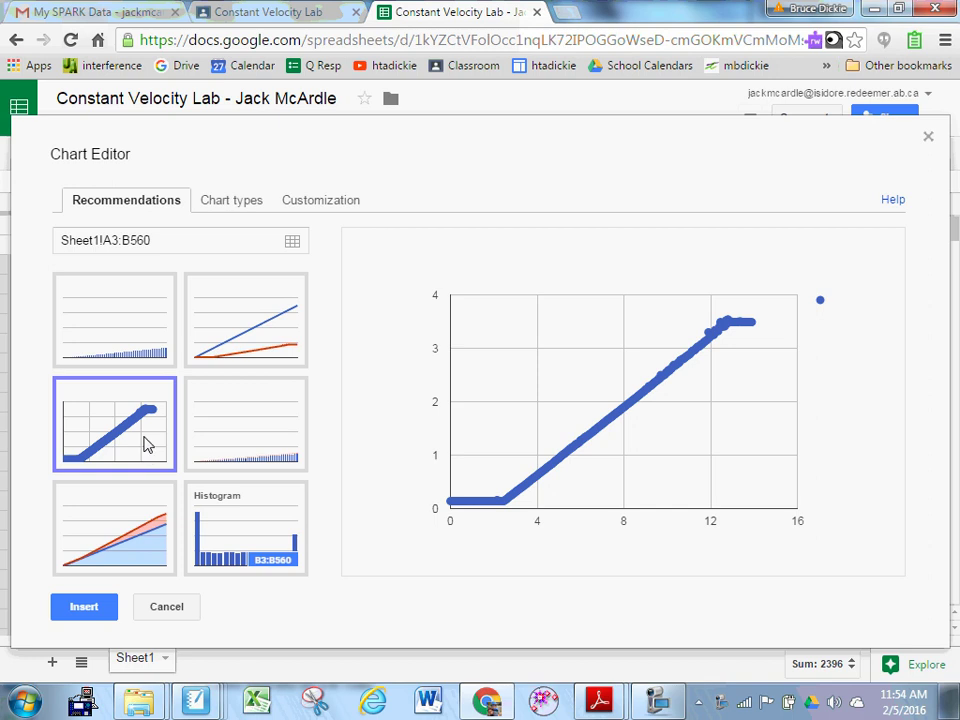
click(63, 614)
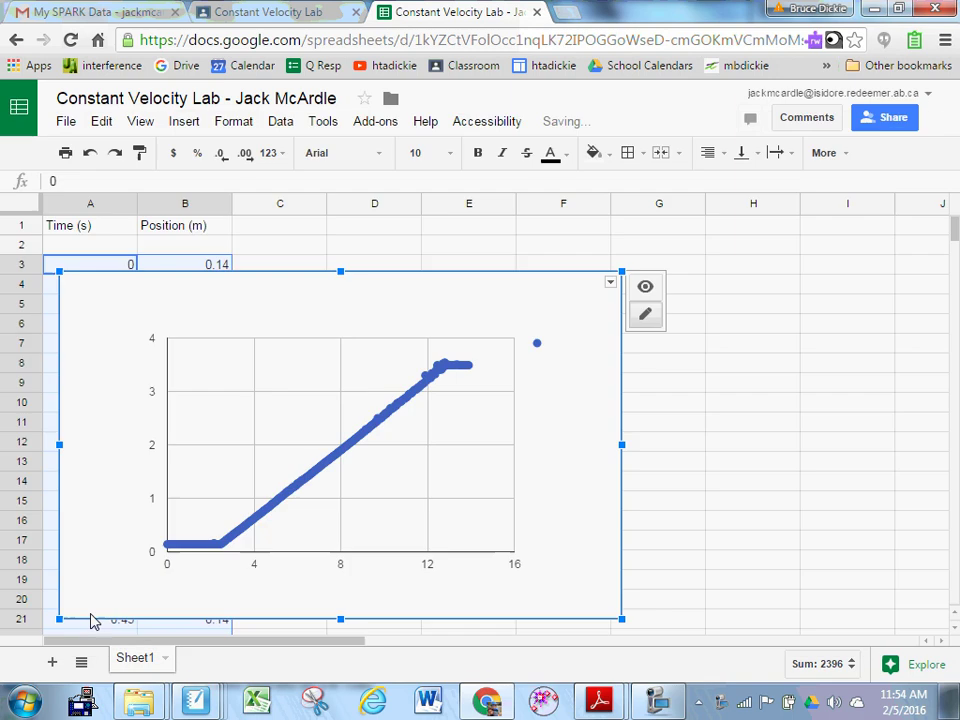
drag(449, 289, 665, 251)
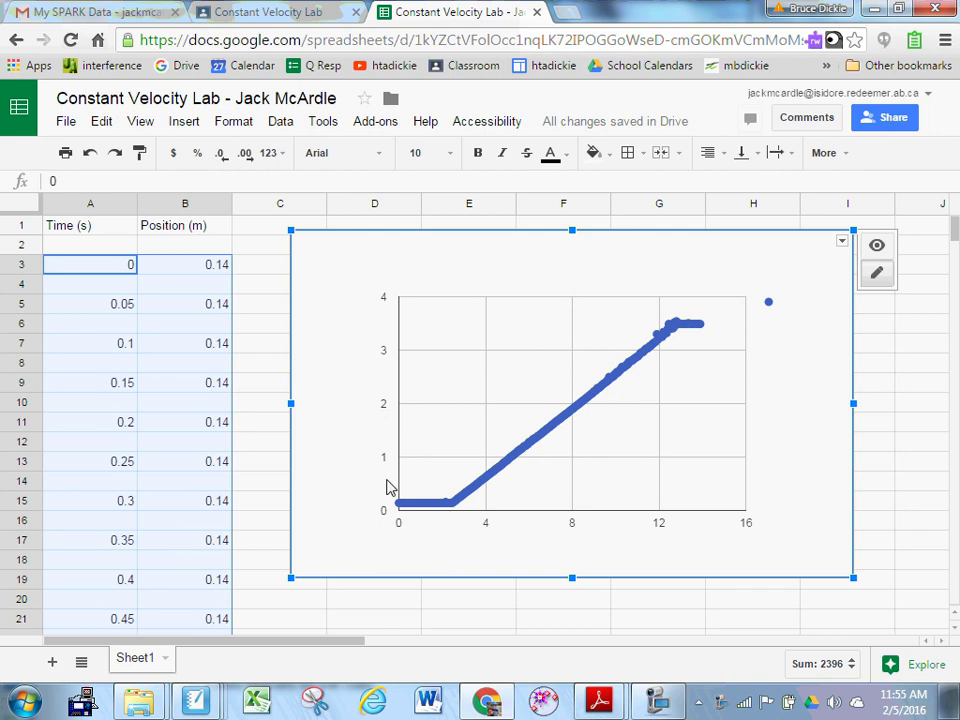
Clear the time and position values in A3:B123 to remove the flat start of the plot.
click(215, 385)
drag(112, 272, 208, 445)
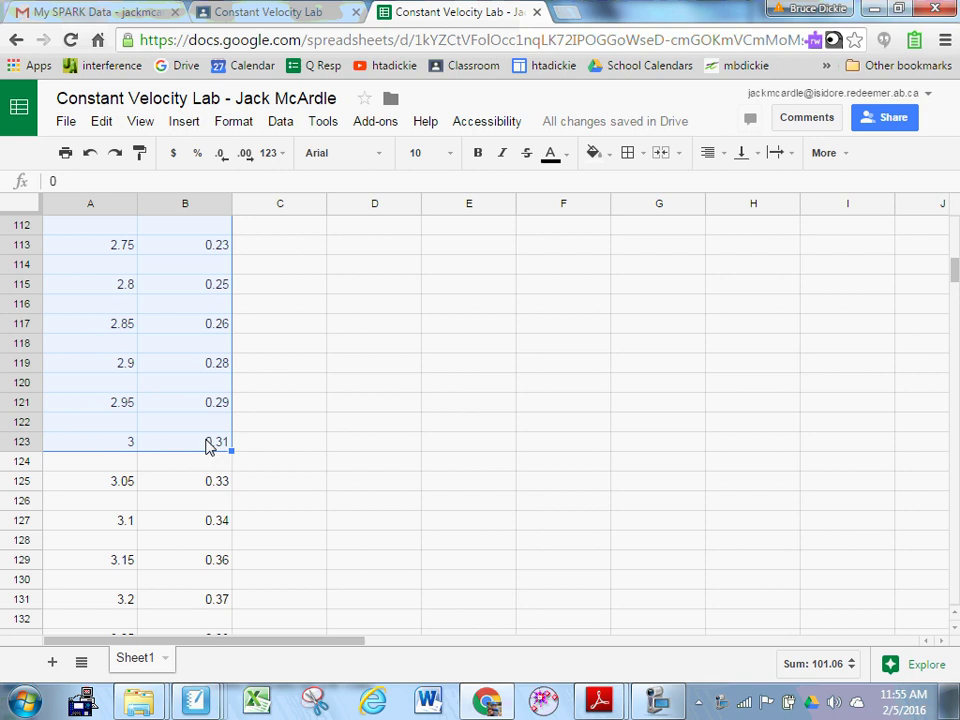
key(Delete)
scroll(440, 360, up, 5)
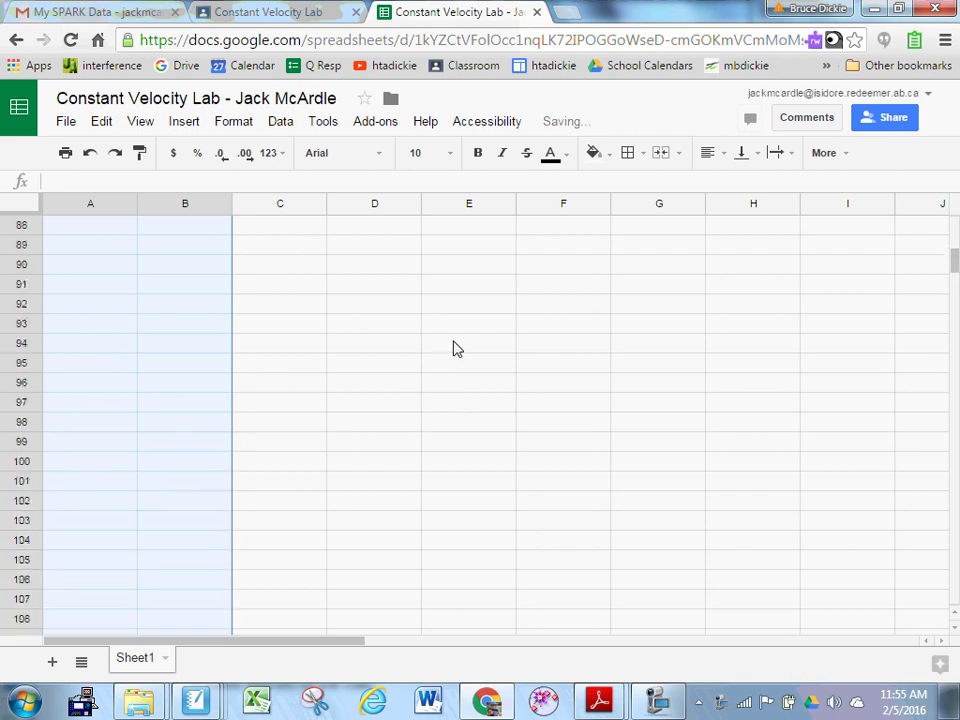
scroll(452, 348, up, 20)
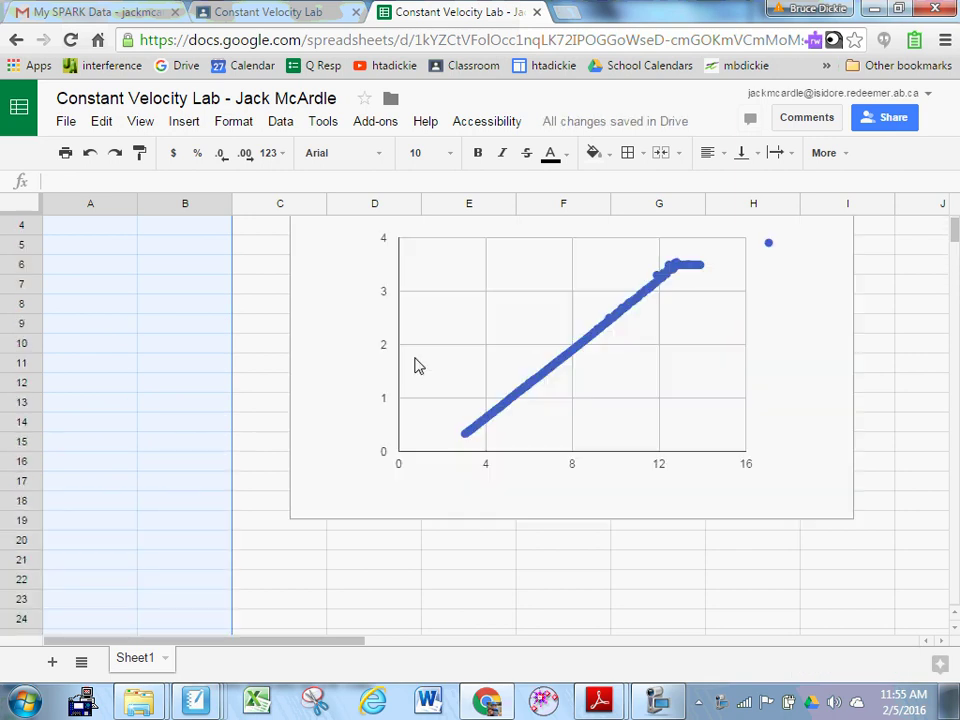
scroll(419, 366, up, 1)
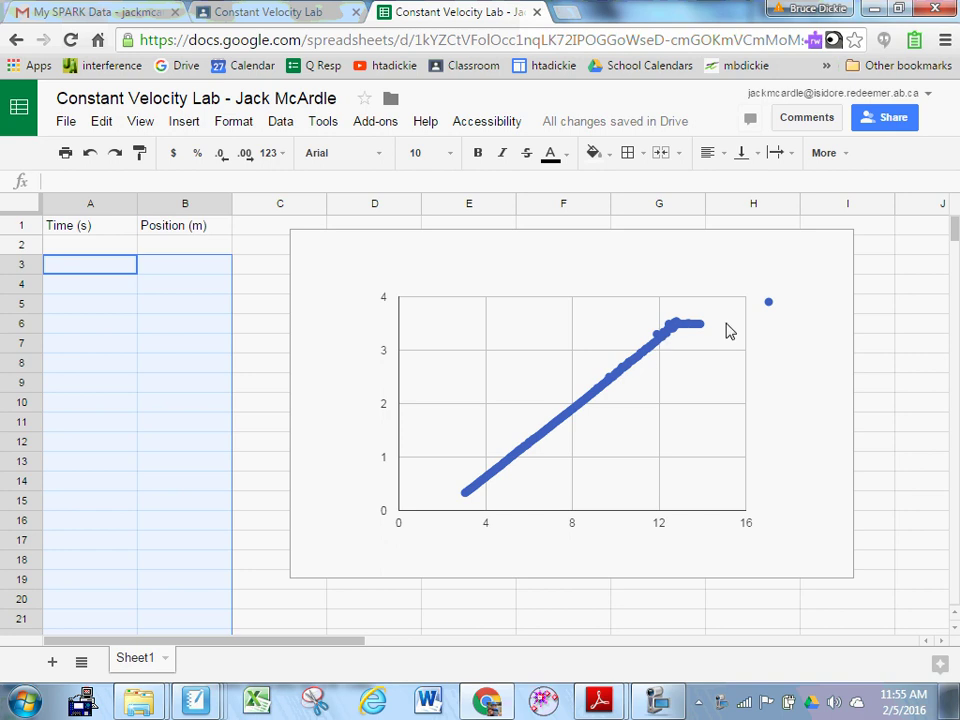
Clear the time and position values from row 479 to the end of the data to remove the plot's flat end.
scroll(221, 437, down, 5)
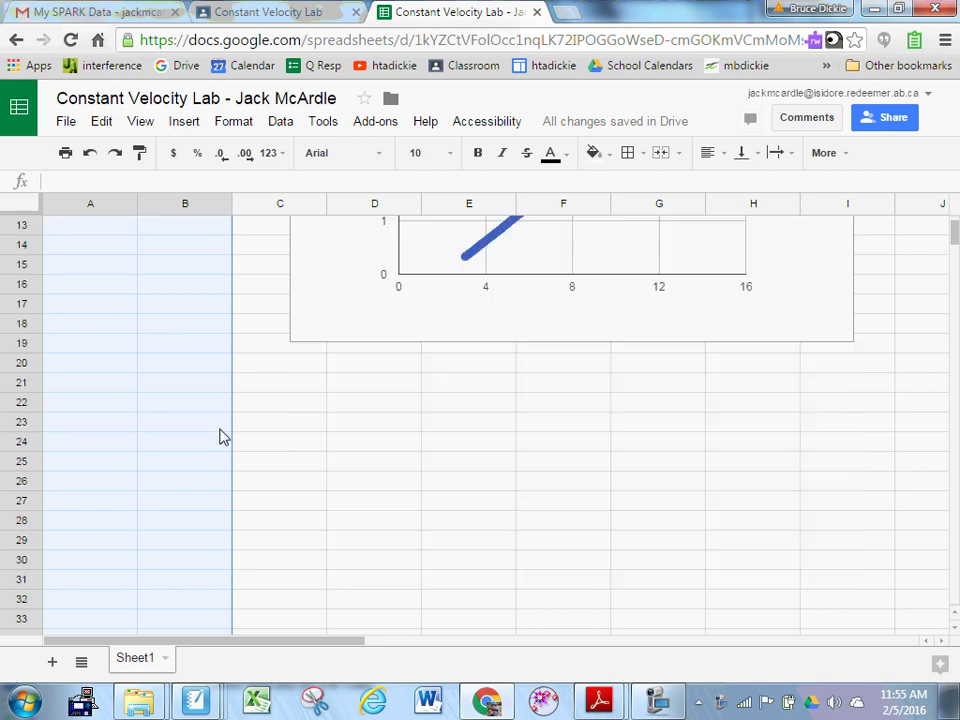
drag(955, 240, 955, 408)
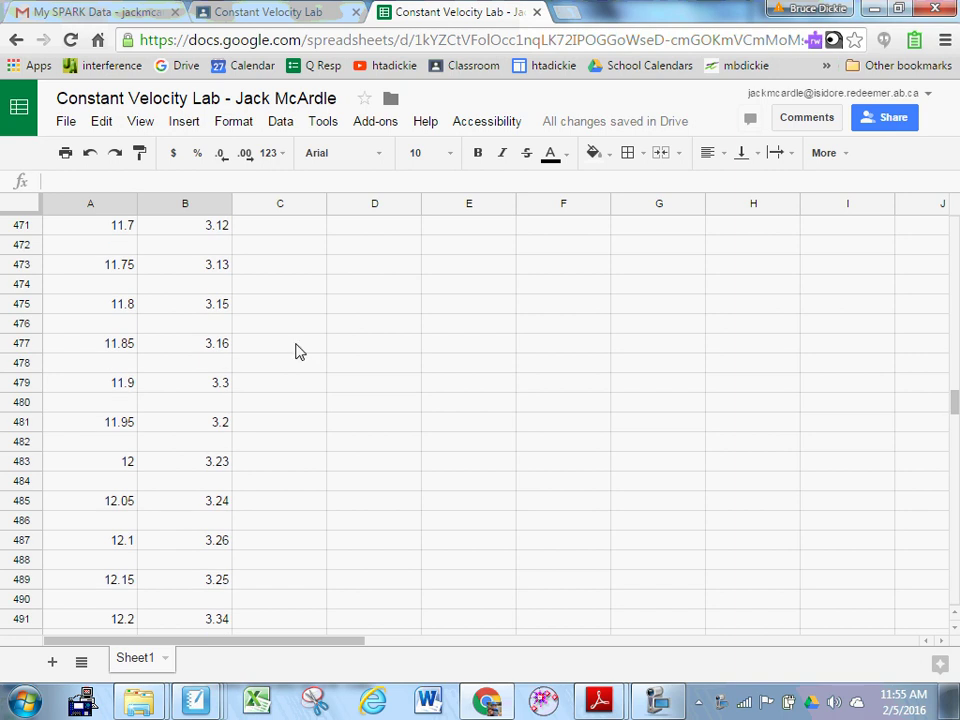
drag(112, 383, 193, 428)
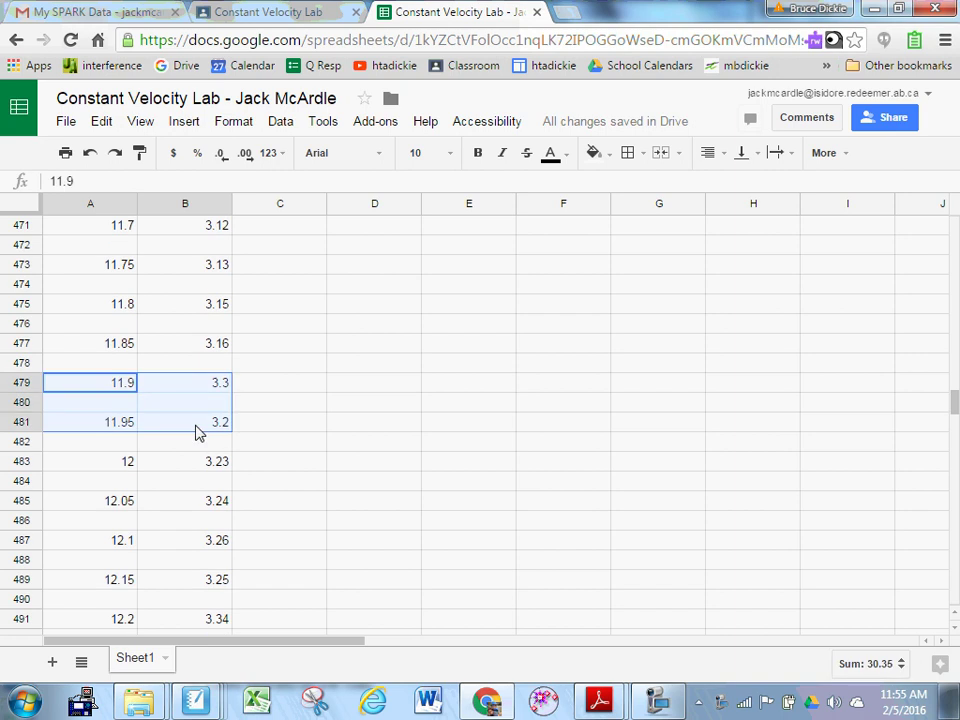
drag(196, 432, 196, 700)
key(Delete)
drag(955, 437, 955, 229)
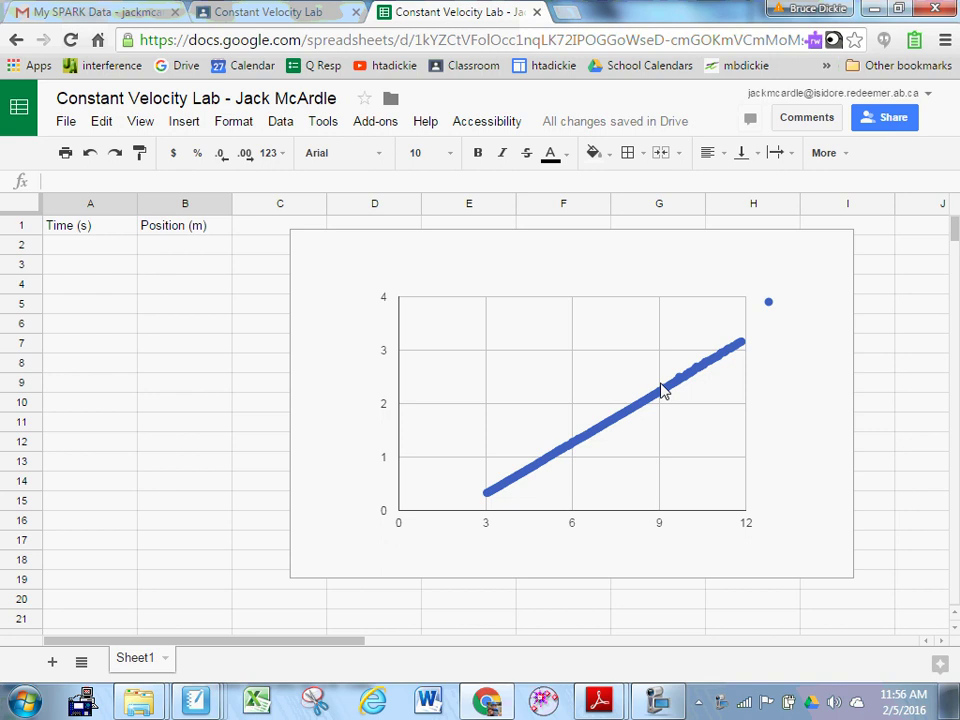
Open the chart's advanced editing and set the chart title to "Position vs. Time".
click(660, 265)
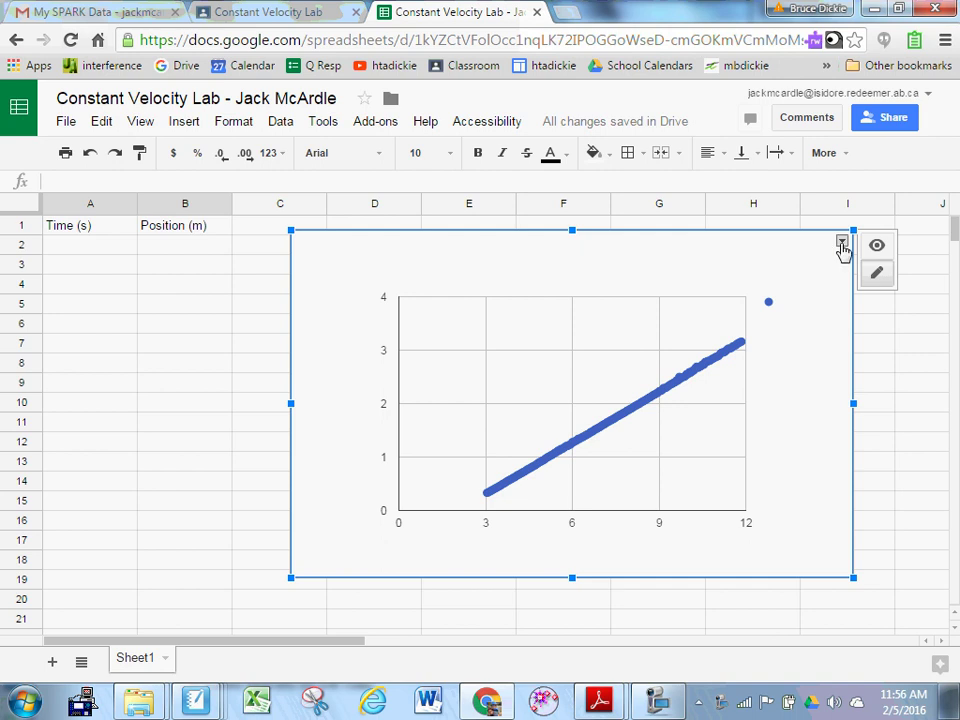
click(842, 243)
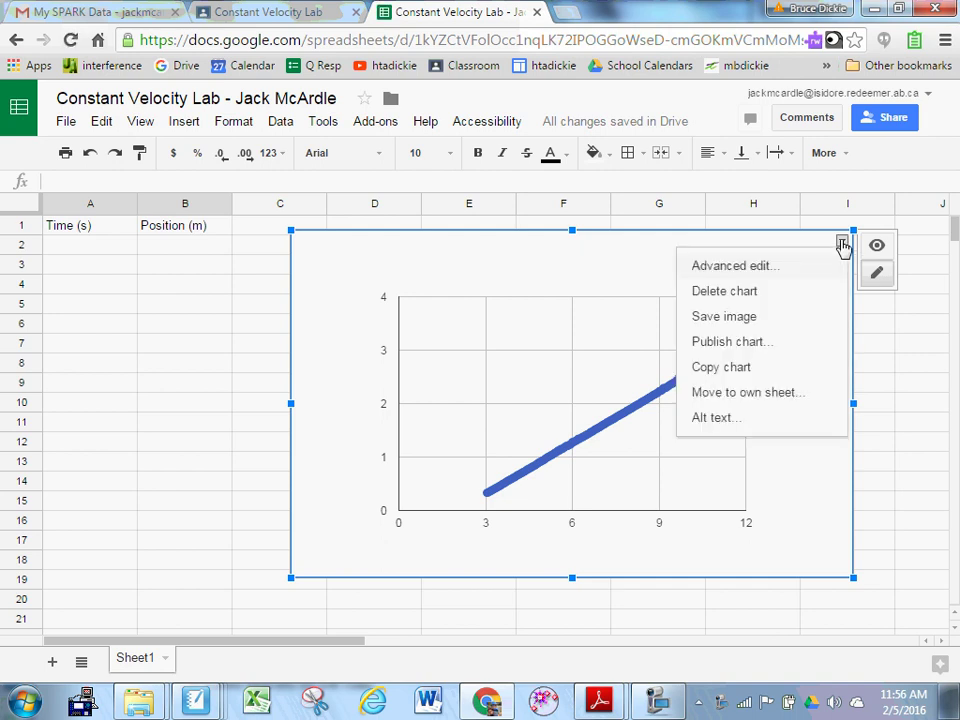
click(766, 268)
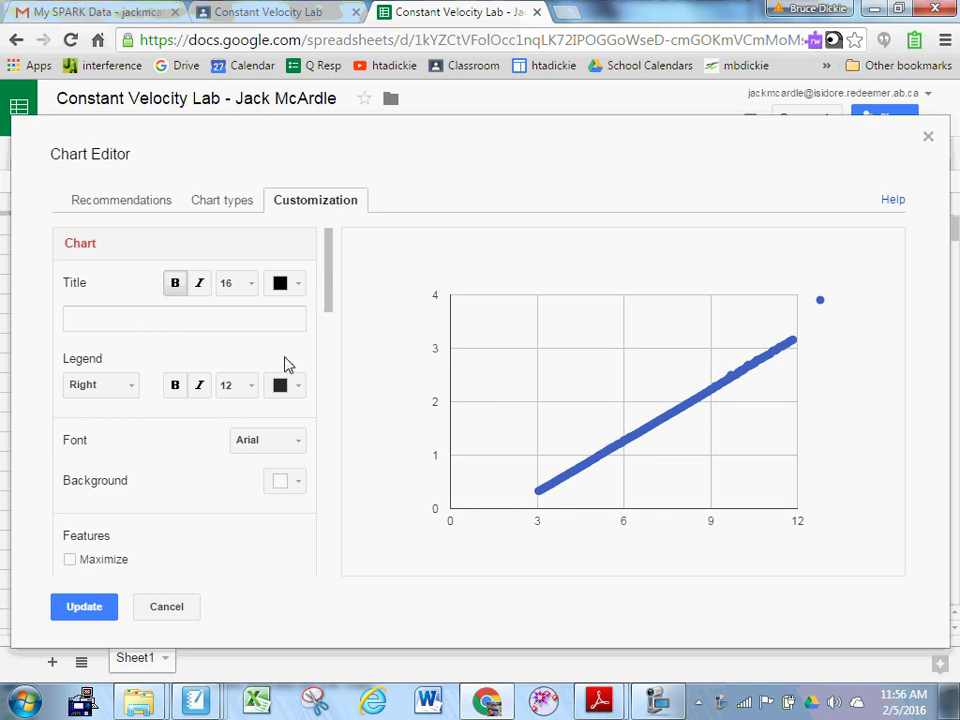
click(103, 319)
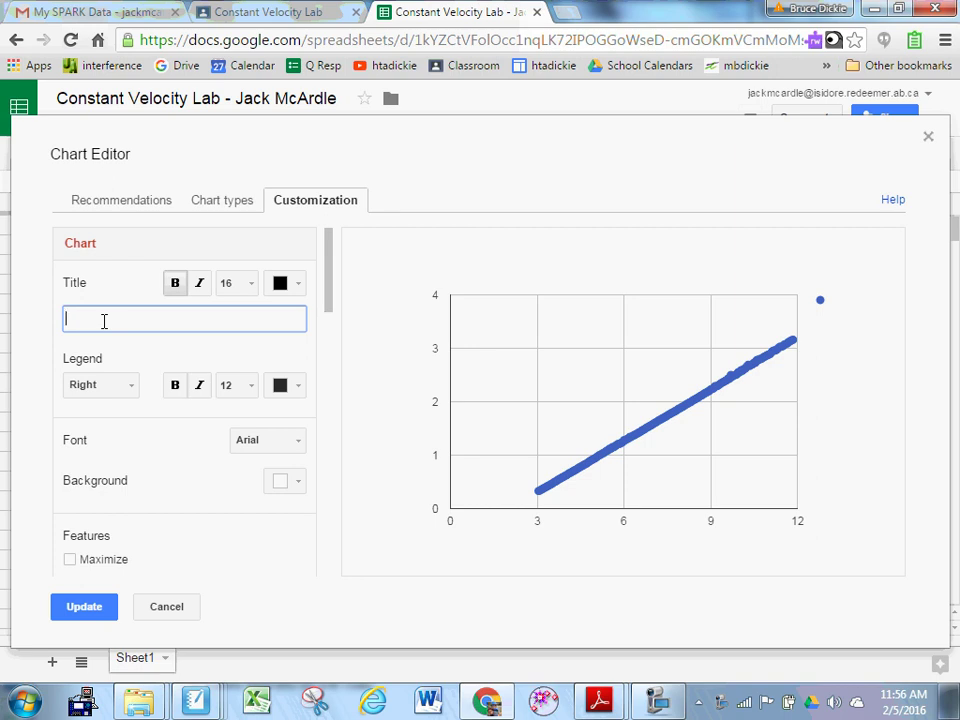
text(Posti)
key(BackSpace)
key(BackSpace)
text(ition vs. Time)
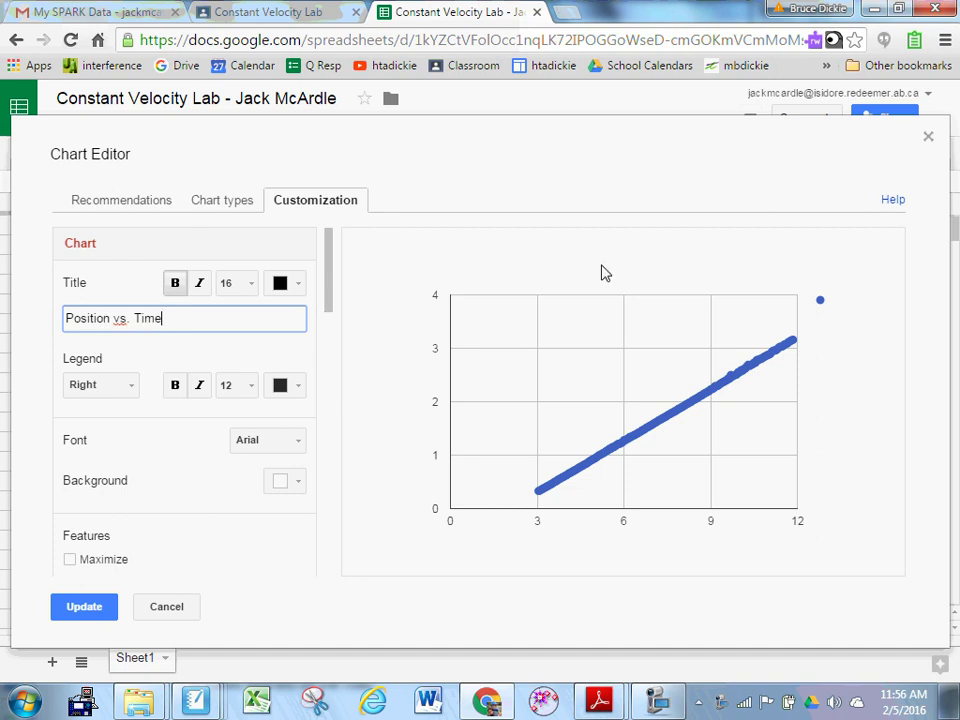
click(280, 346)
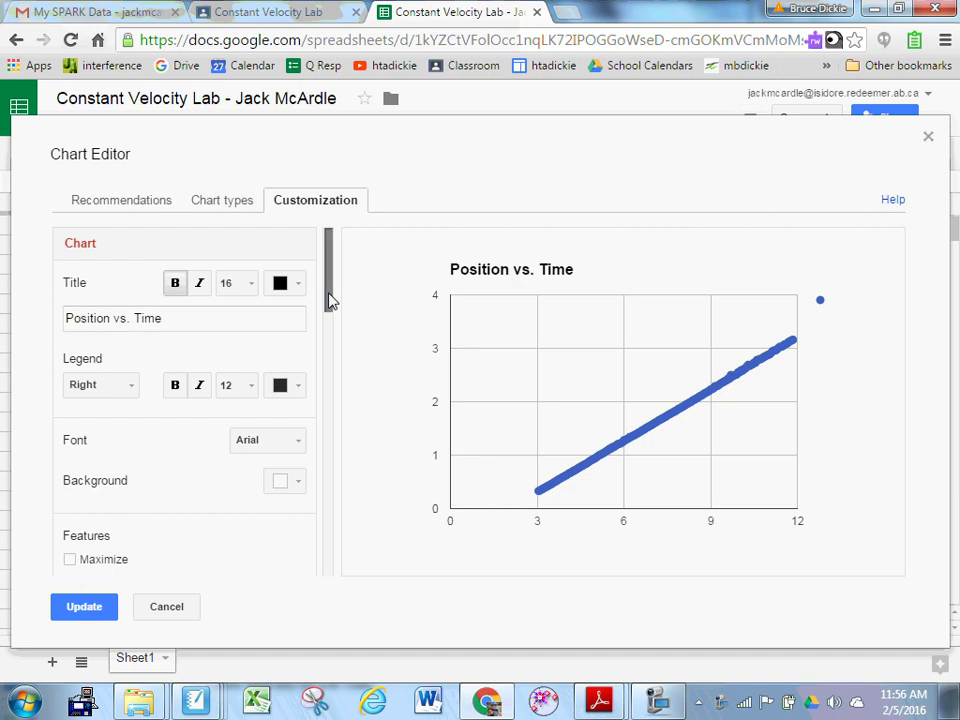
Title the horizontal axis "time (s)" and the left vertical axis "Position (m)".
drag(330, 300, 335, 385)
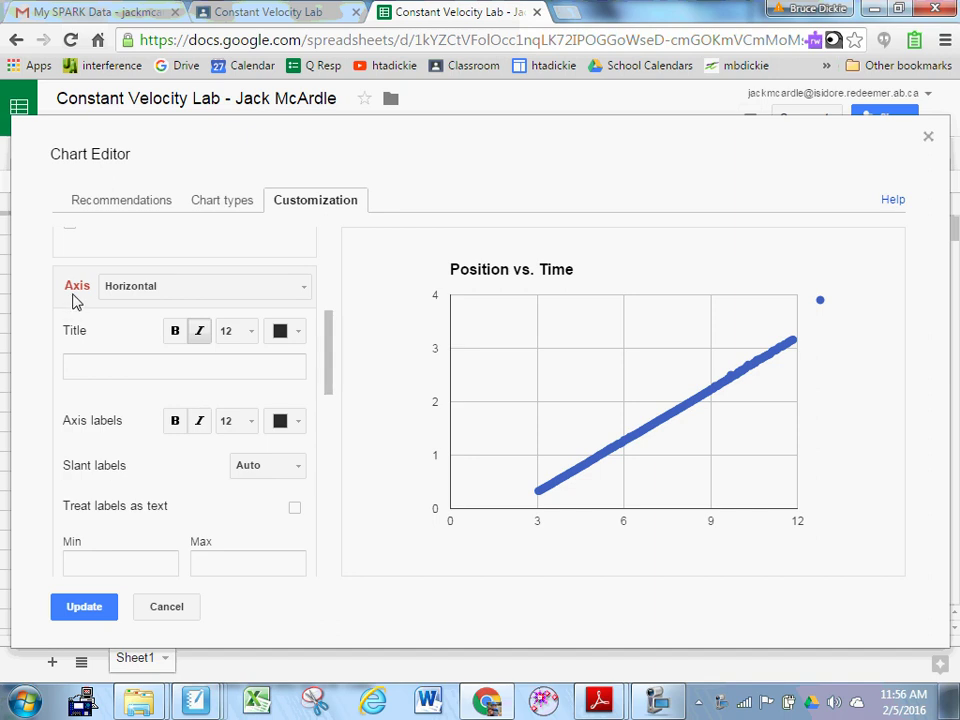
click(98, 364)
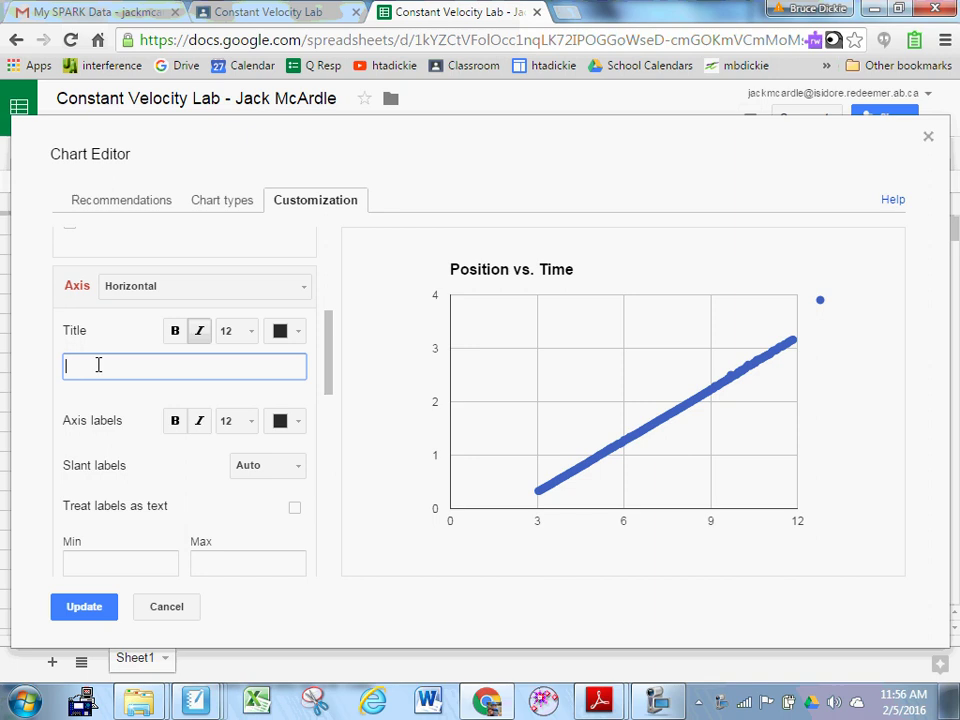
text(time (s))
click(170, 292)
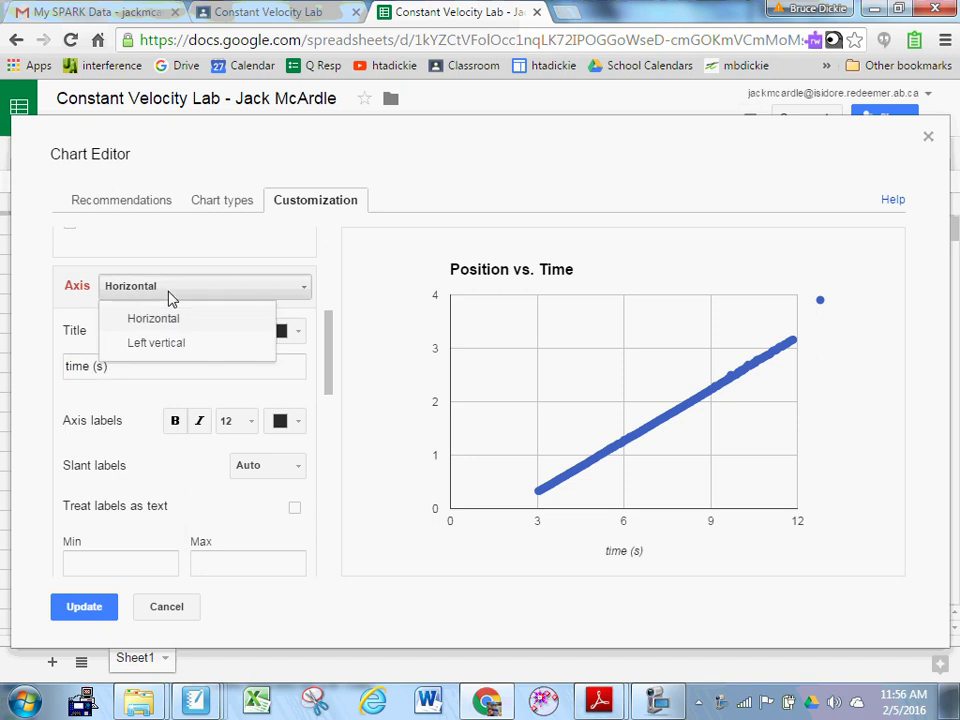
click(172, 344)
click(133, 366)
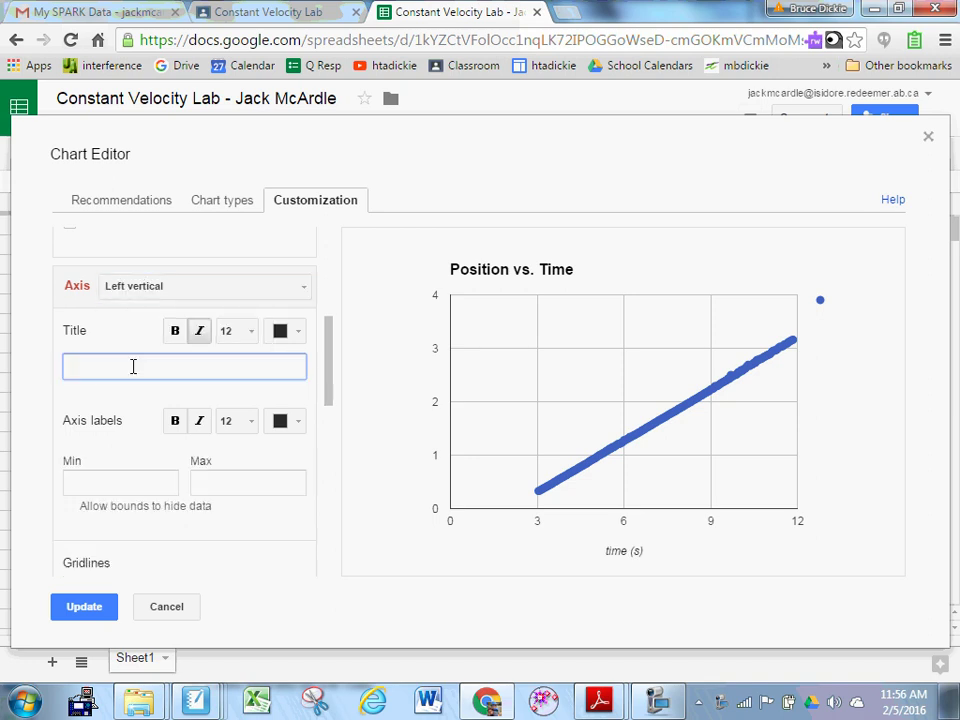
text(Position (m))
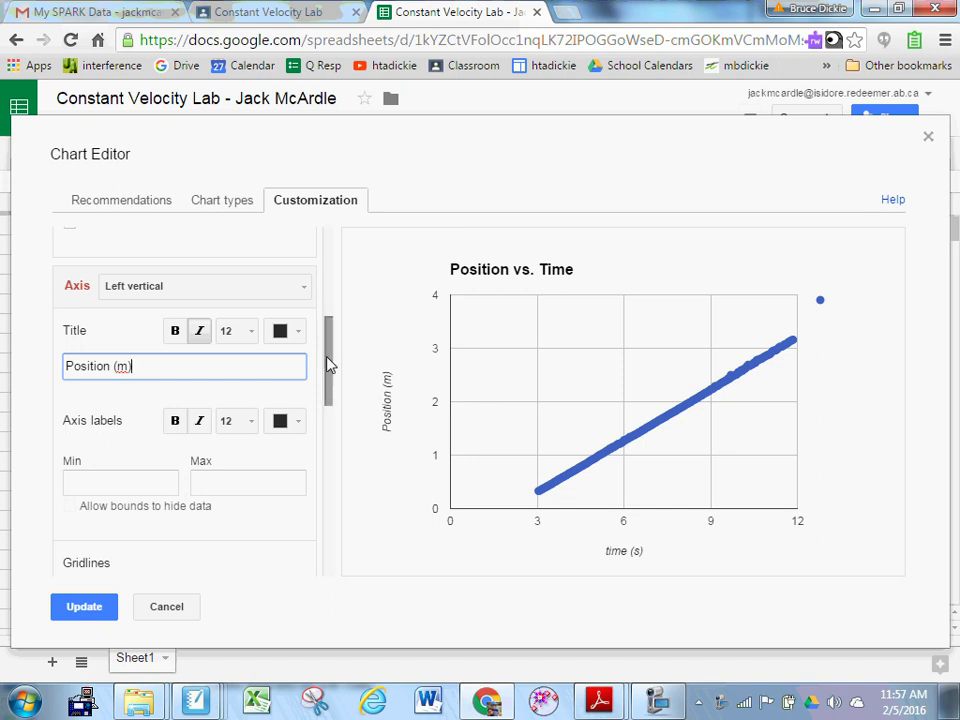
Add a linear trendline to the chart's data series.
drag(328, 364, 334, 551)
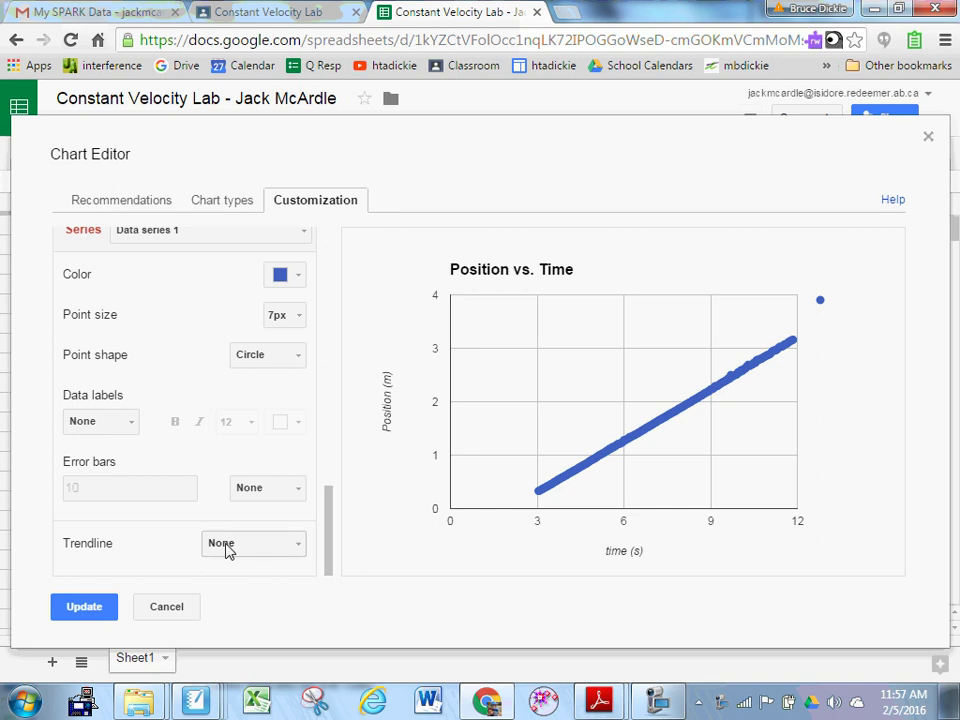
click(255, 547)
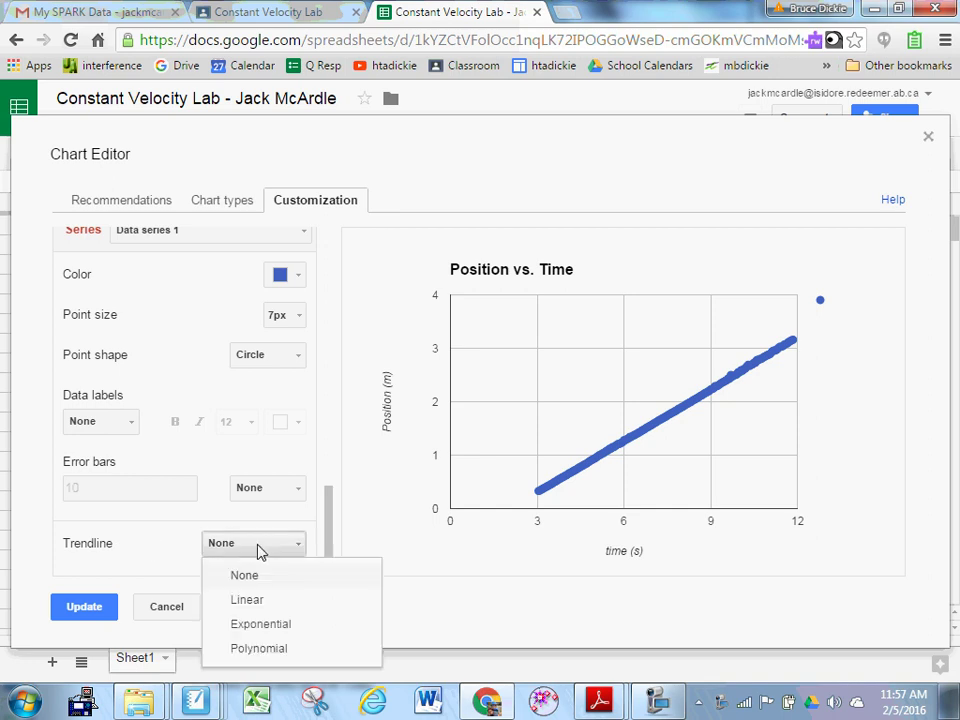
click(255, 600)
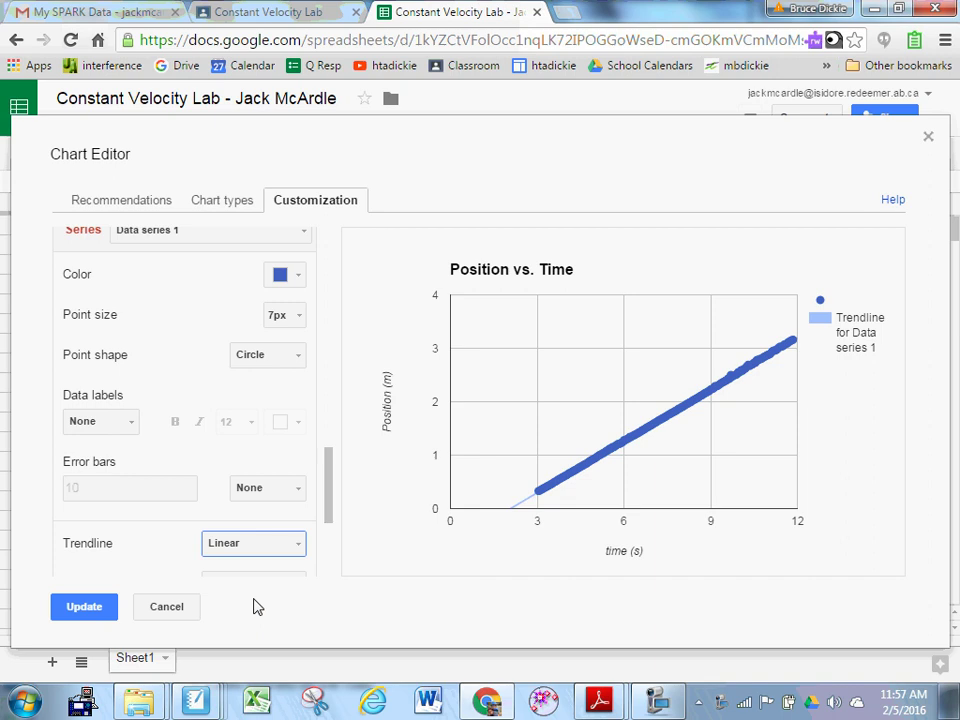
Format the trendline in red with a line thickness of 4px.
mouse_move(600, 474)
drag(331, 504, 330, 541)
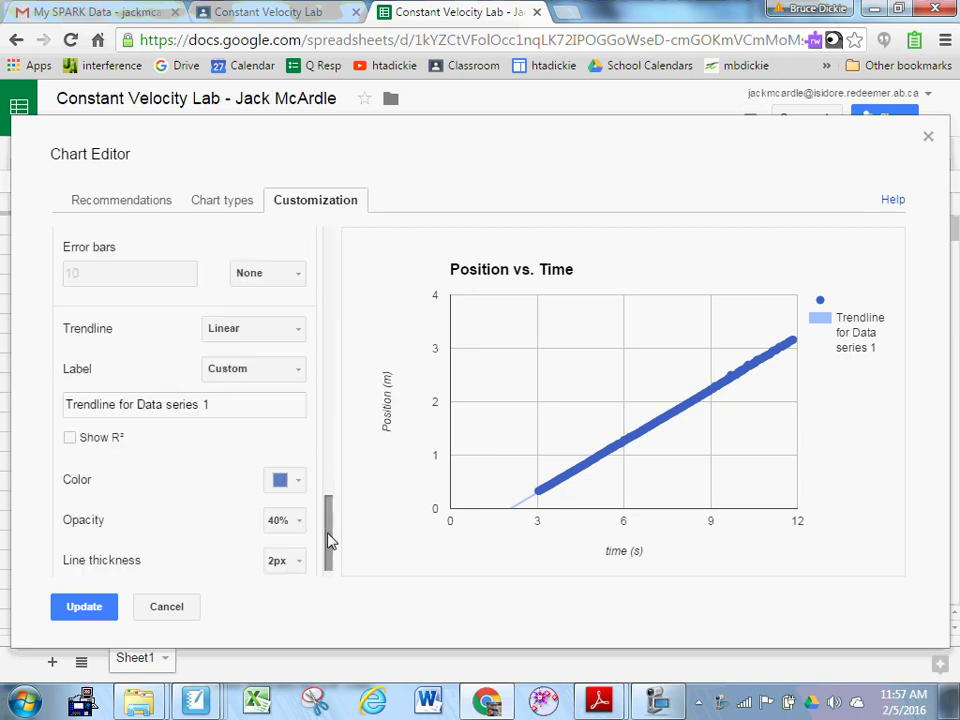
click(296, 490)
click(298, 303)
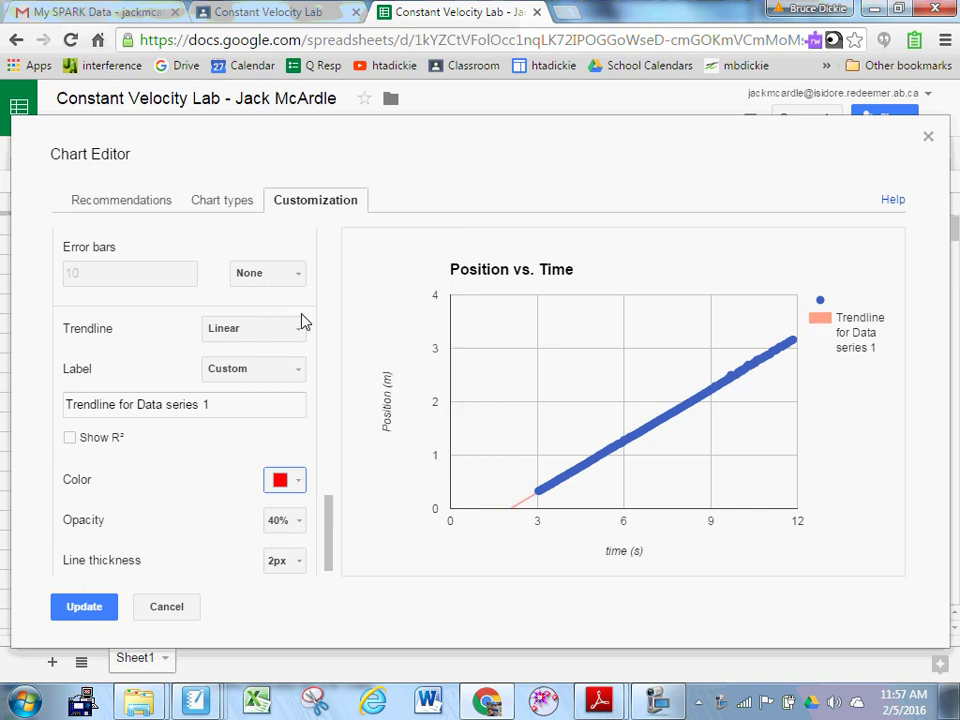
click(303, 562)
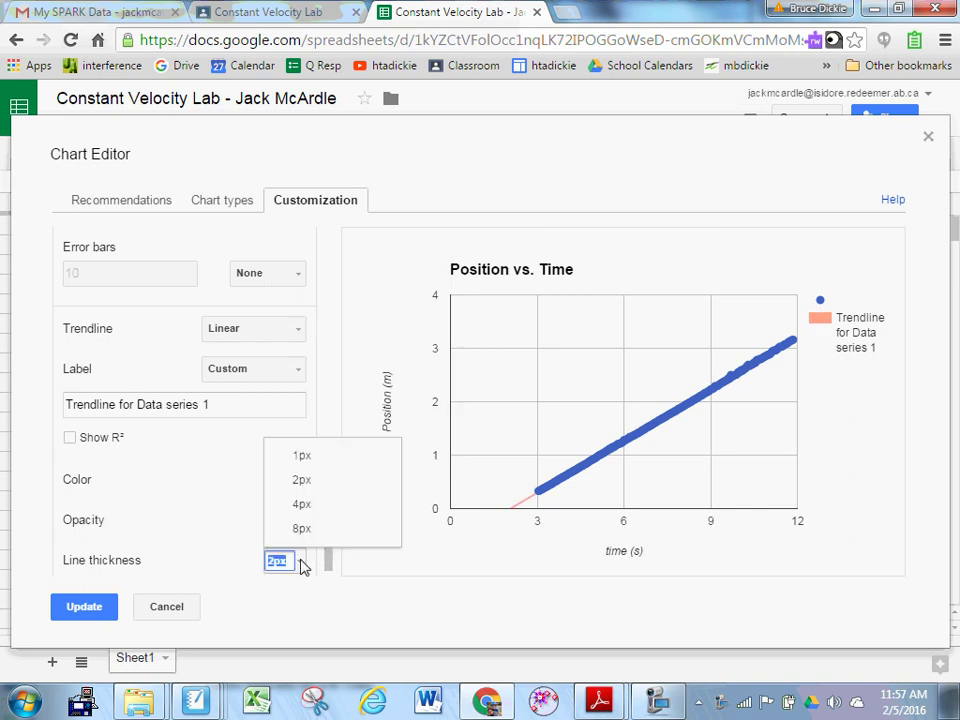
click(310, 508)
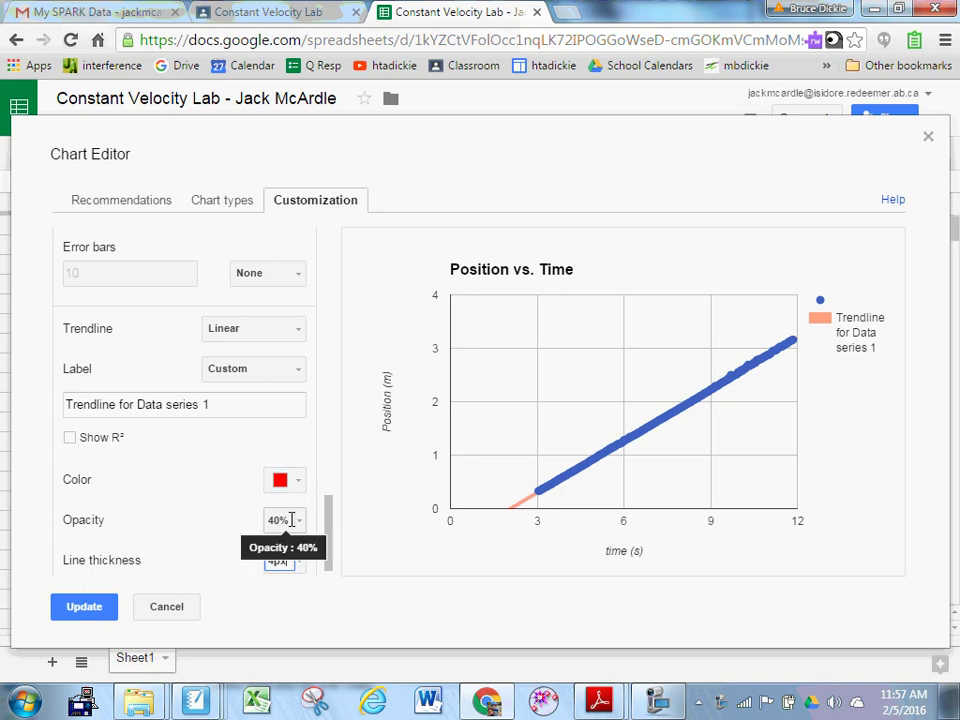
Set the trendline's opacity to 80%.
click(297, 522)
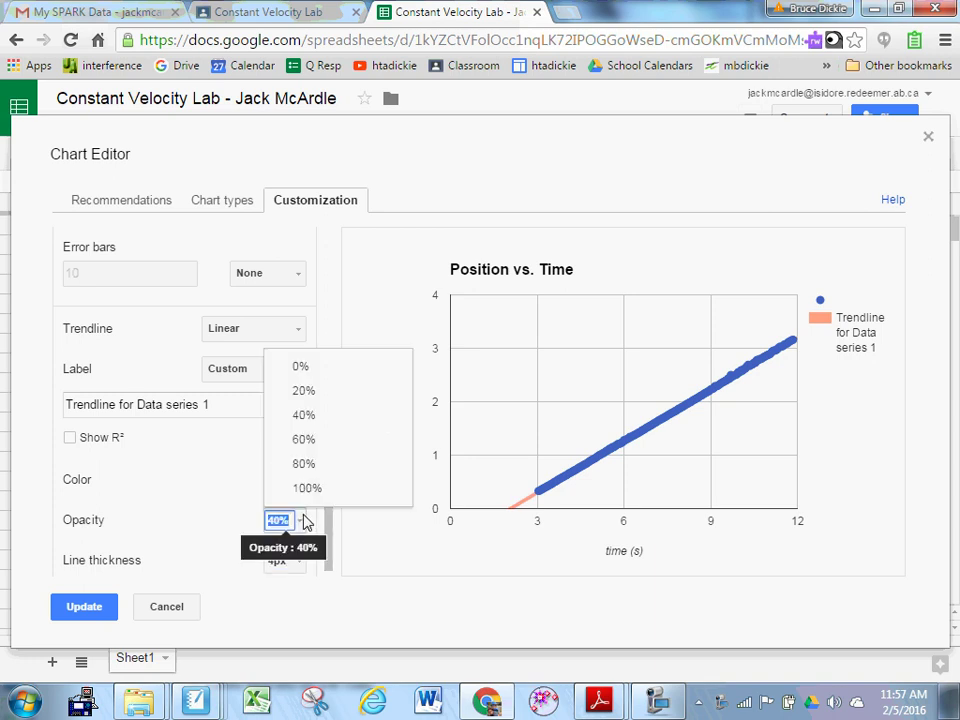
click(304, 464)
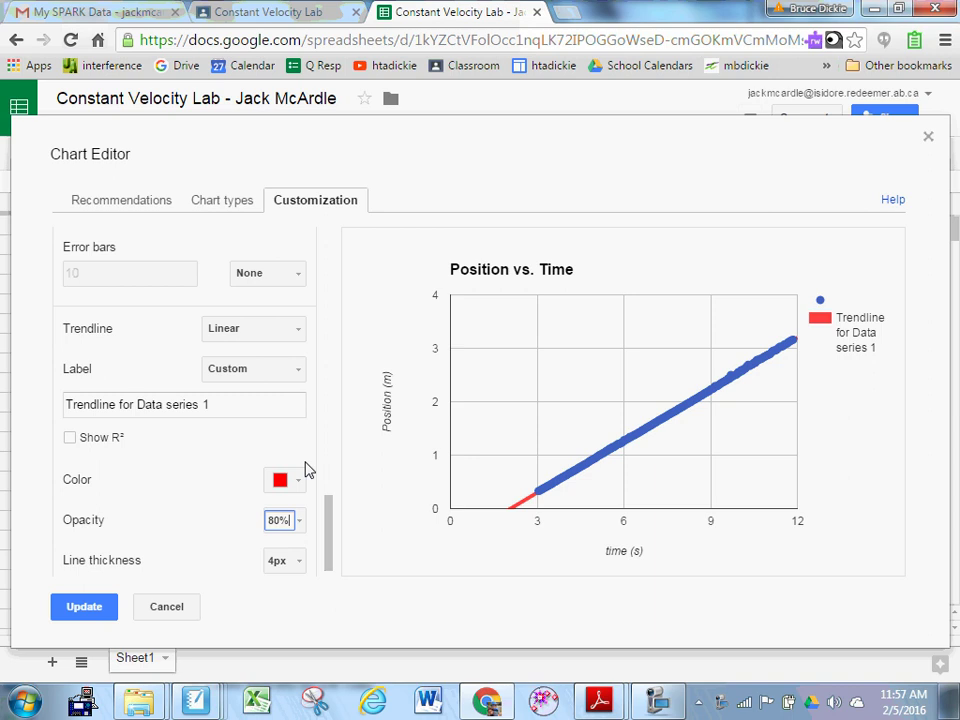
mouse_move(620, 455)
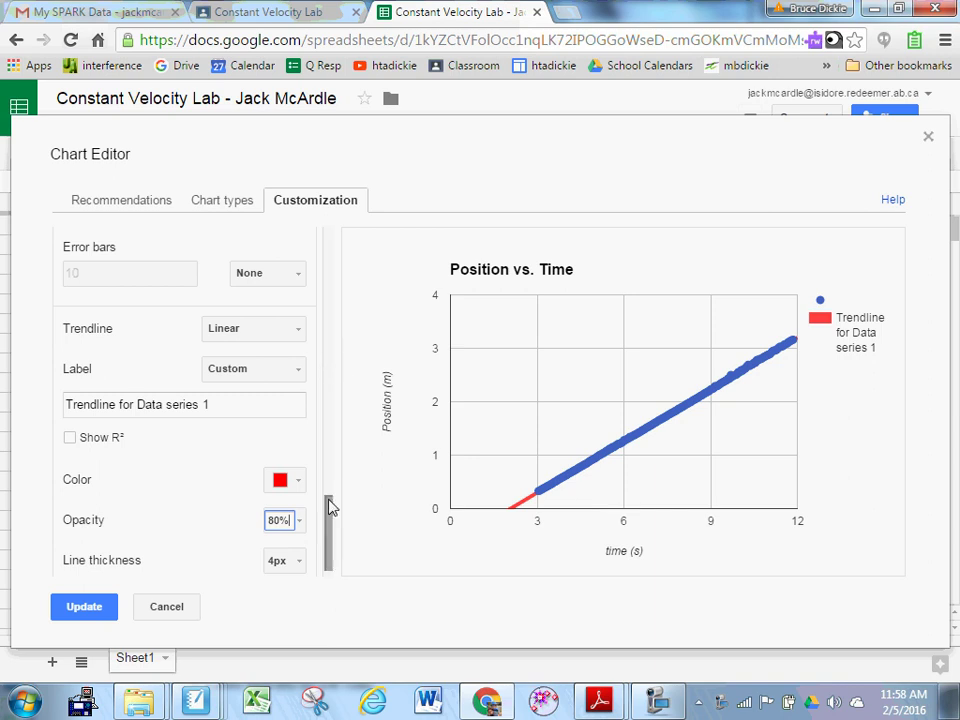
Label the trendline with its equation and apply the customization to the chart.
drag(328, 505, 327, 509)
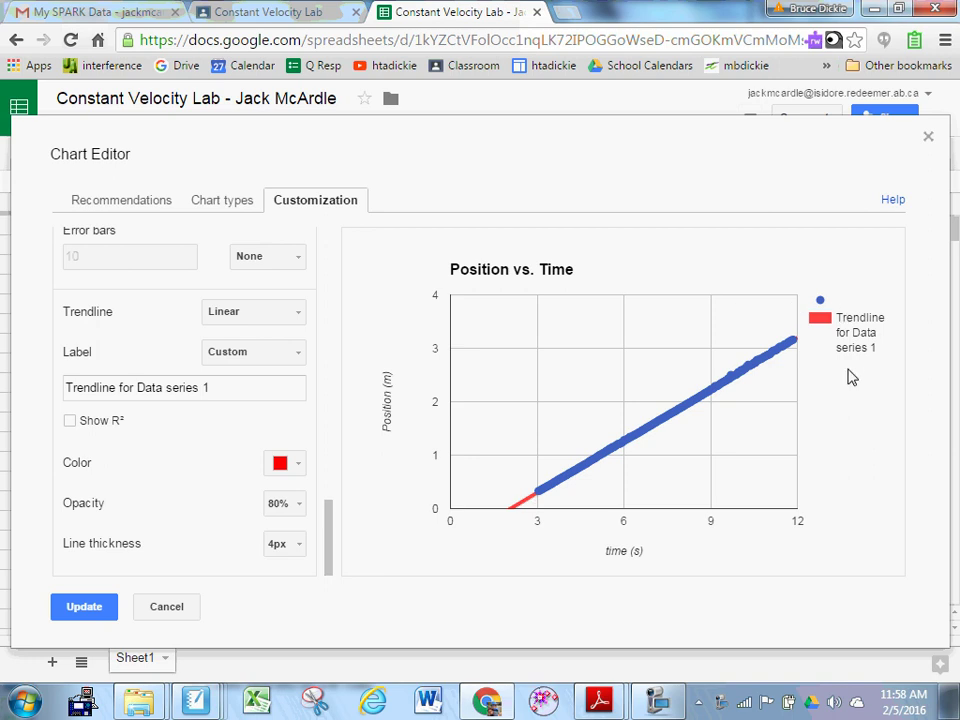
click(277, 354)
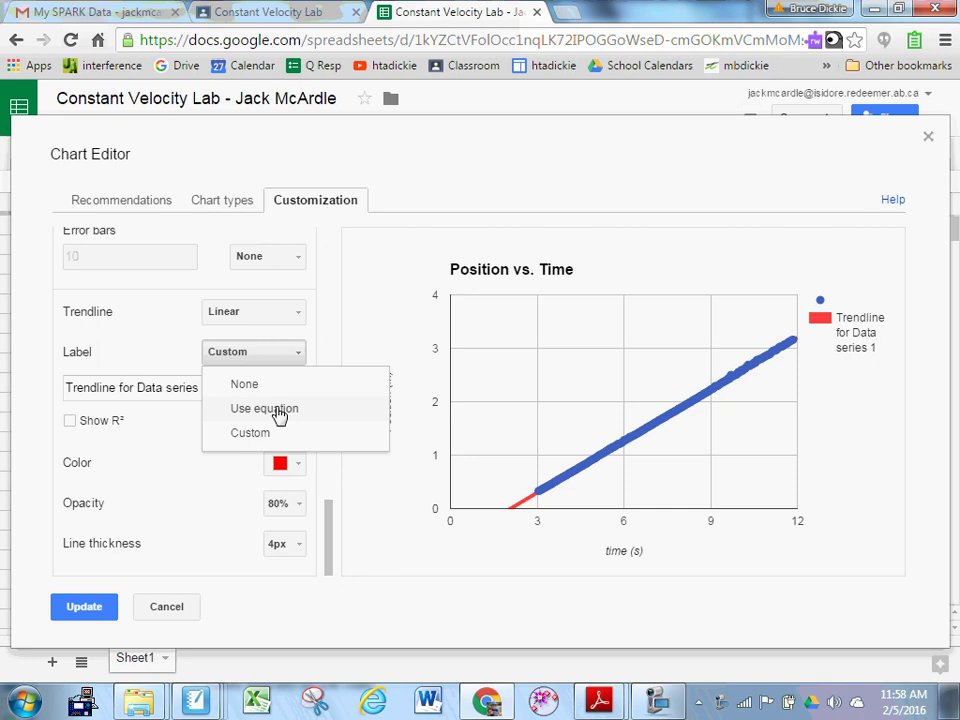
click(279, 414)
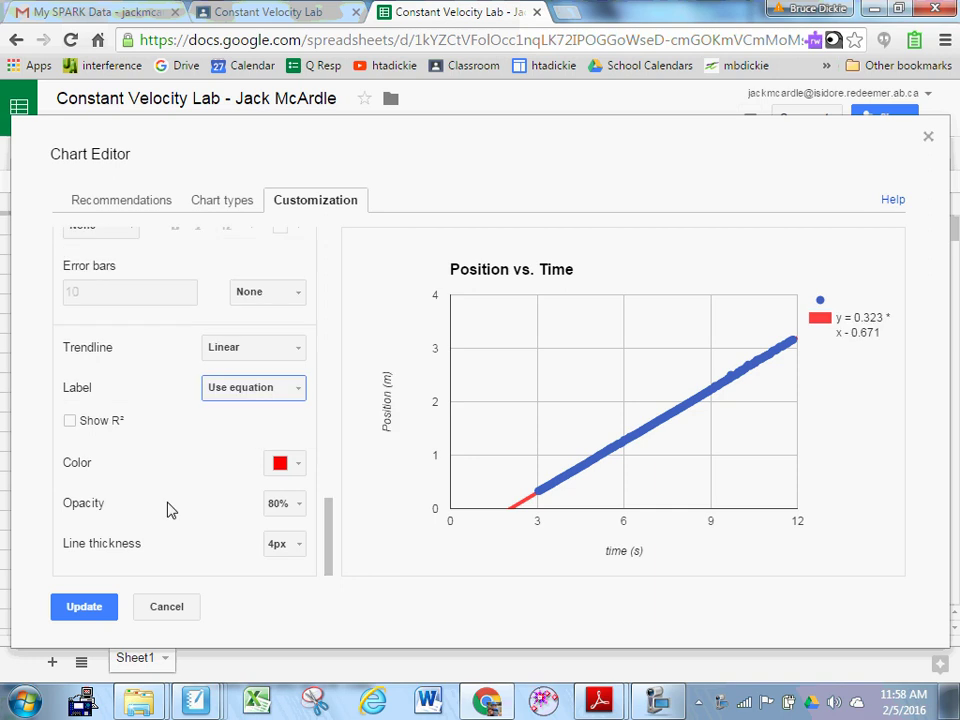
click(74, 614)
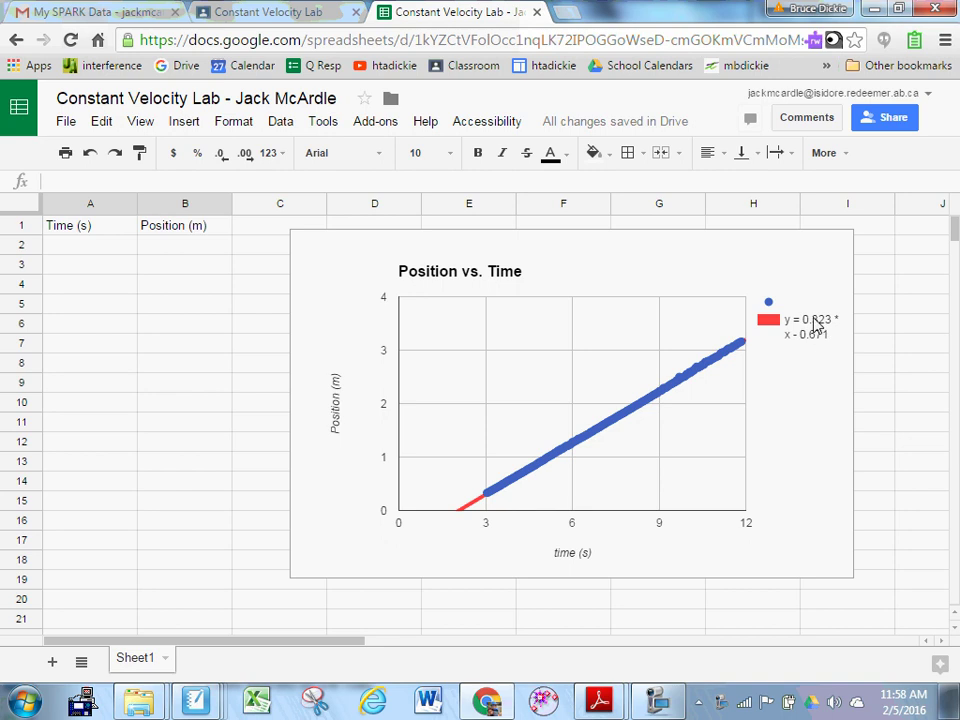
click(822, 328)
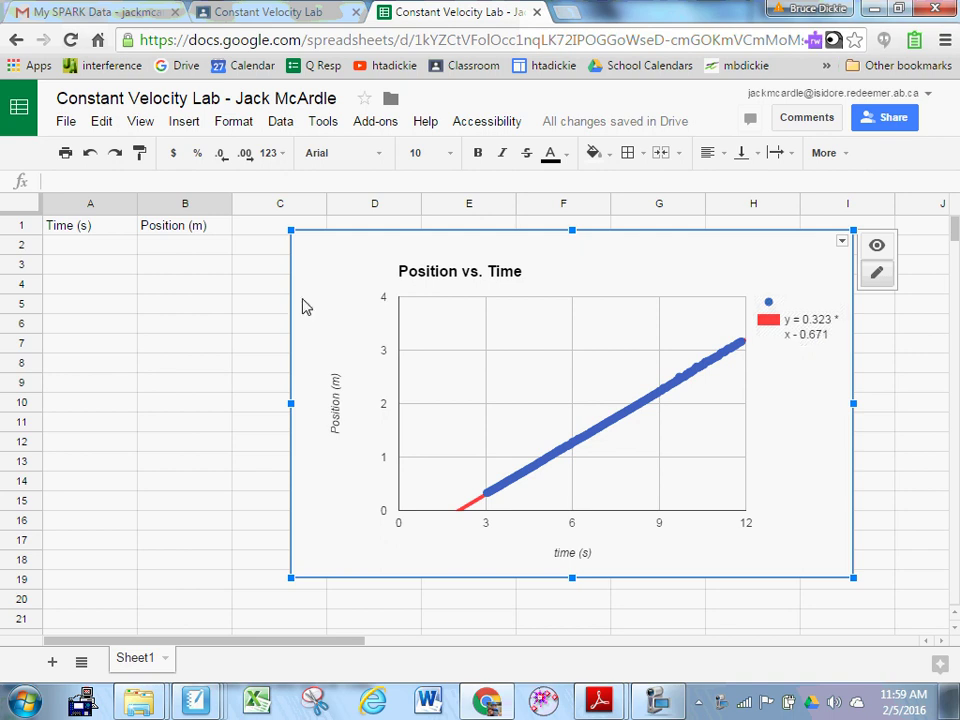
click(184, 346)
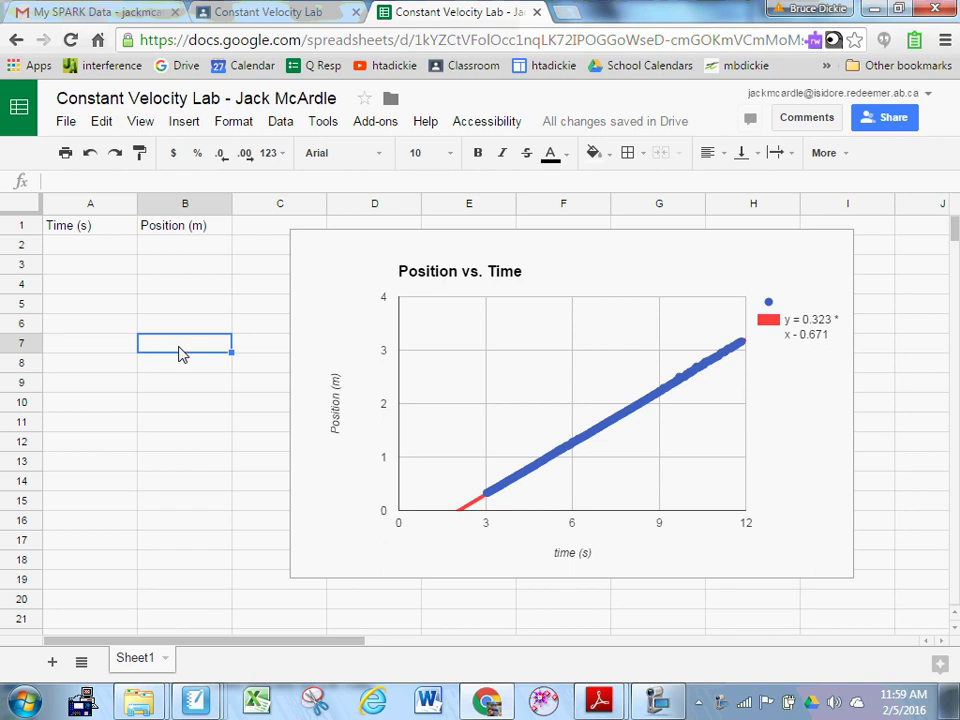
Delete the blank rows 2 through 124 between the header row and the first remaining reading.
drag(21, 247, 57, 353)
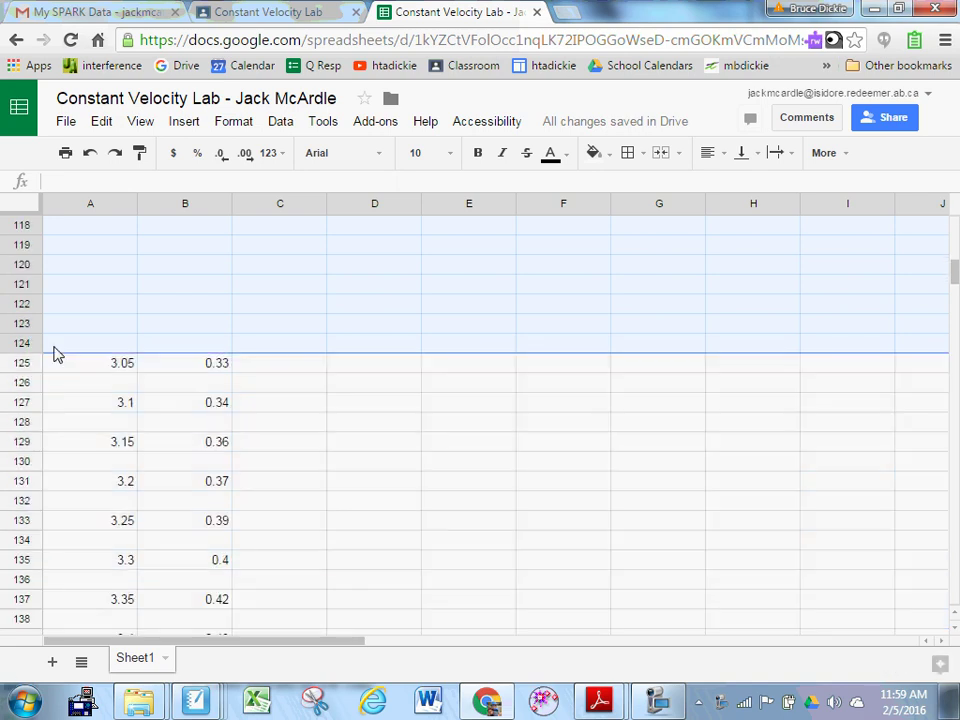
right_click(25, 305)
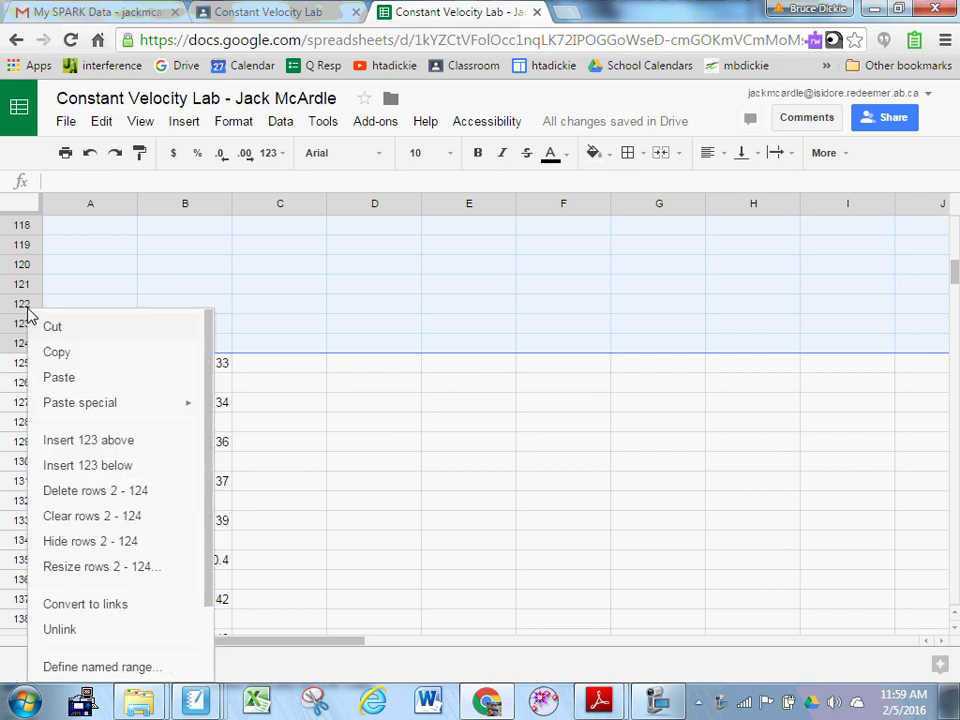
click(100, 490)
scroll(250, 408, up, 10)
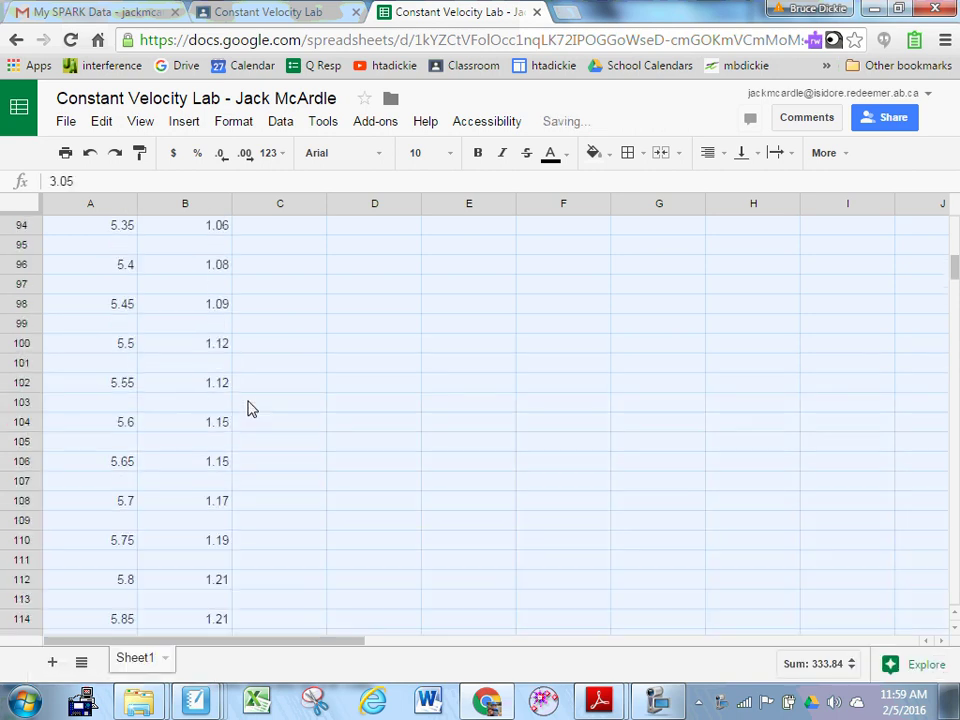
scroll(252, 395, up, 20)
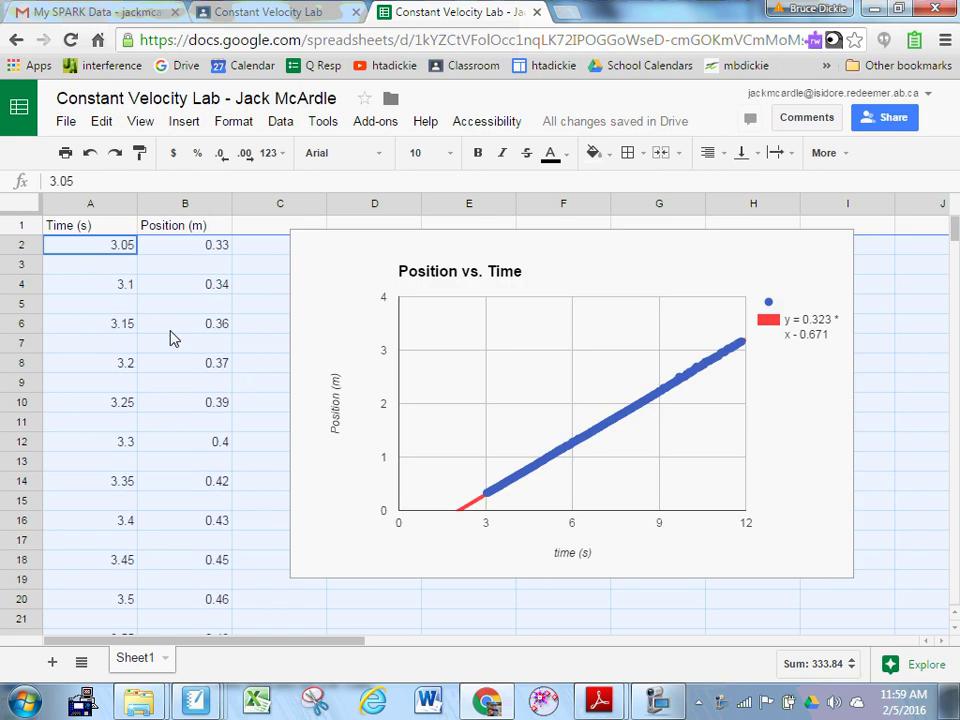
Delete the single blank rows separating the first four time and position readings, one at a time.
click(23, 265)
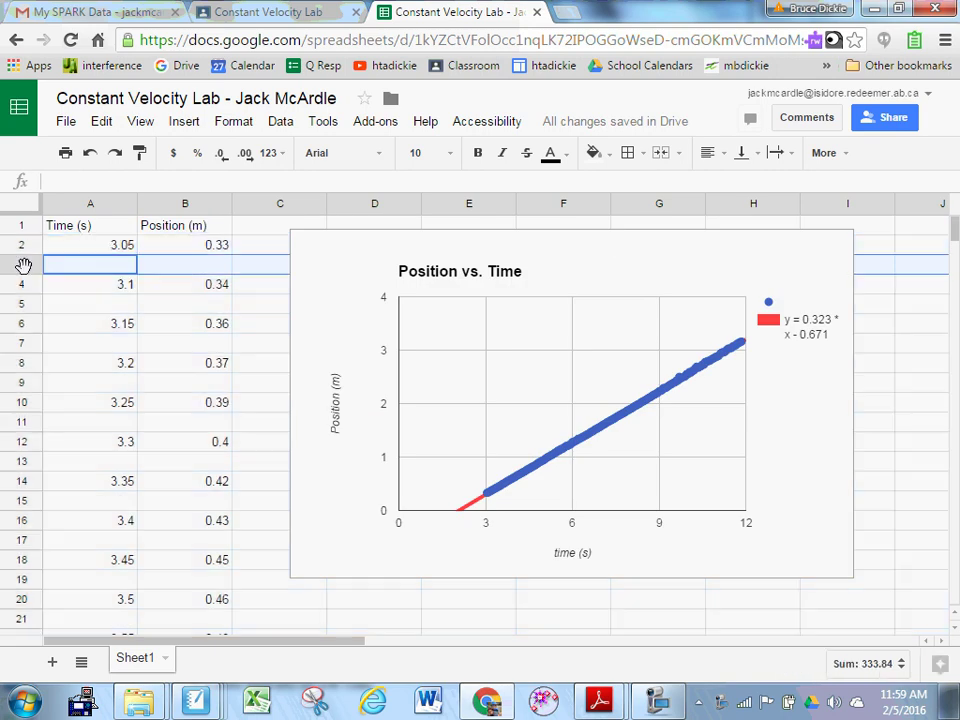
right_click(23, 266)
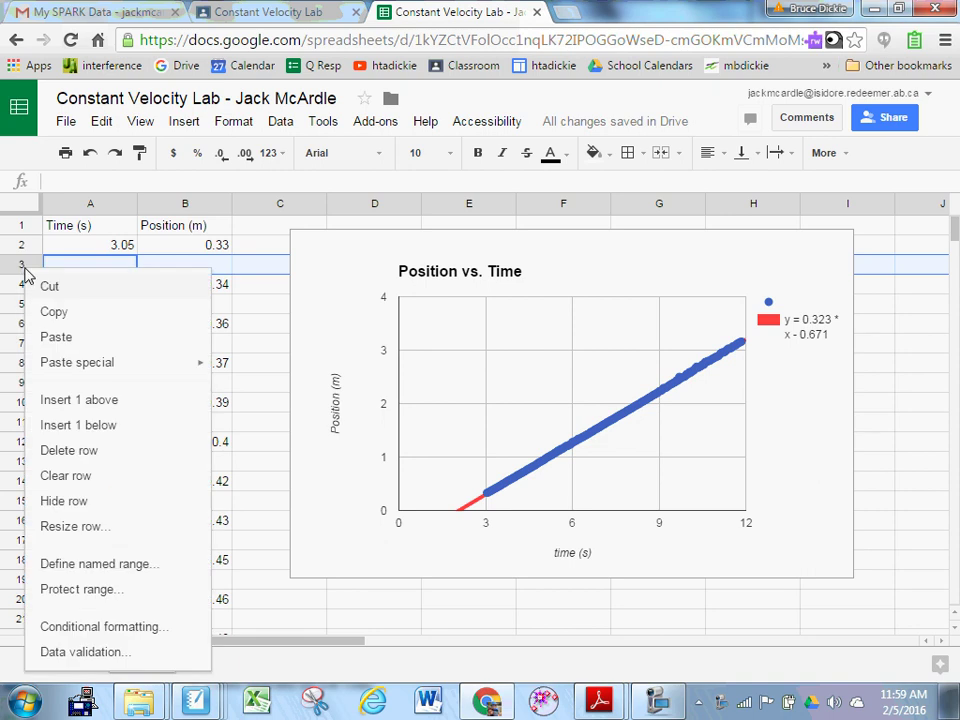
click(90, 450)
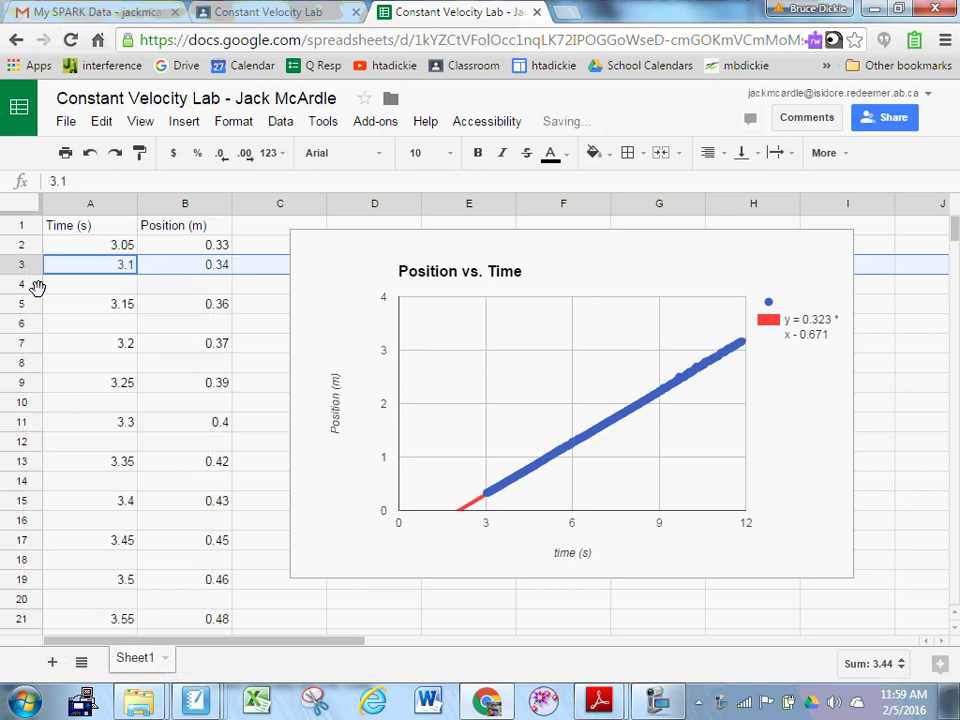
click(25, 283)
right_click(25, 283)
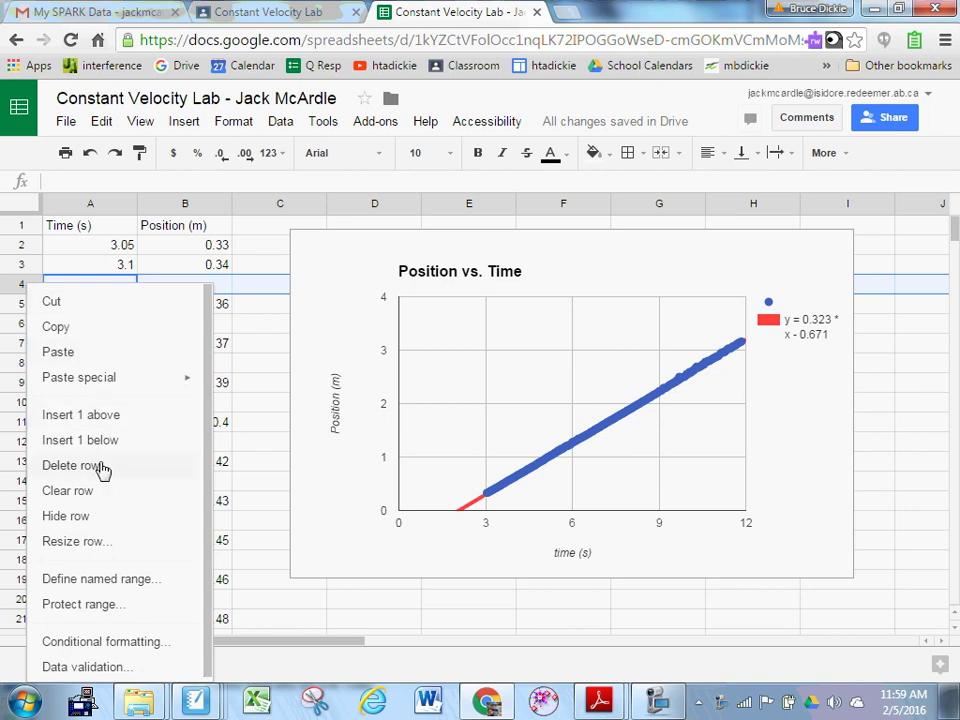
click(102, 467)
click(20, 304)
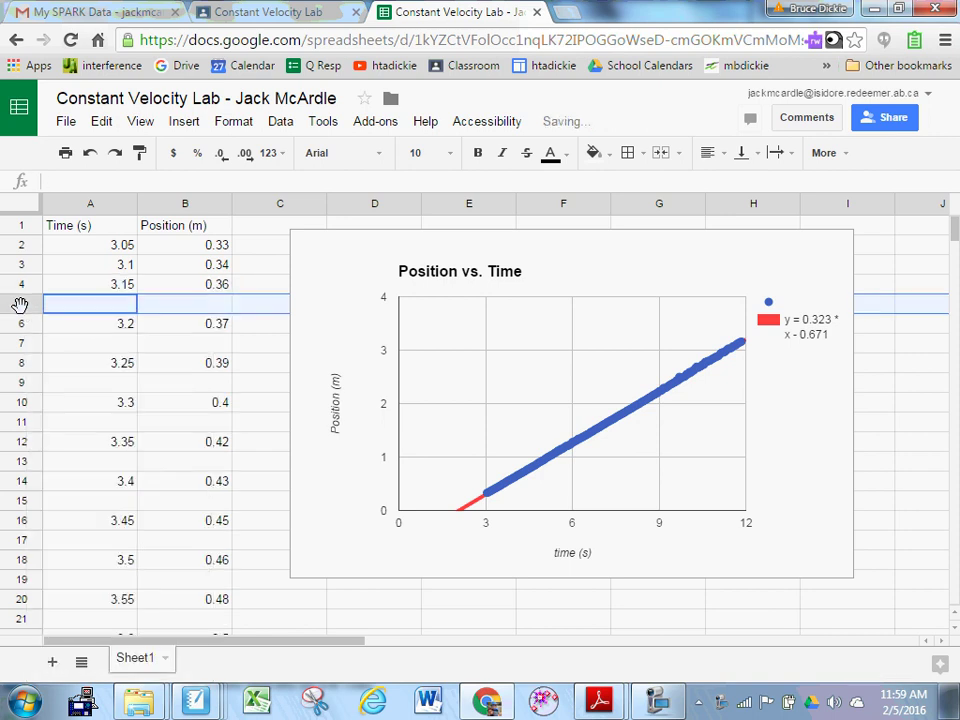
right_click(21, 306)
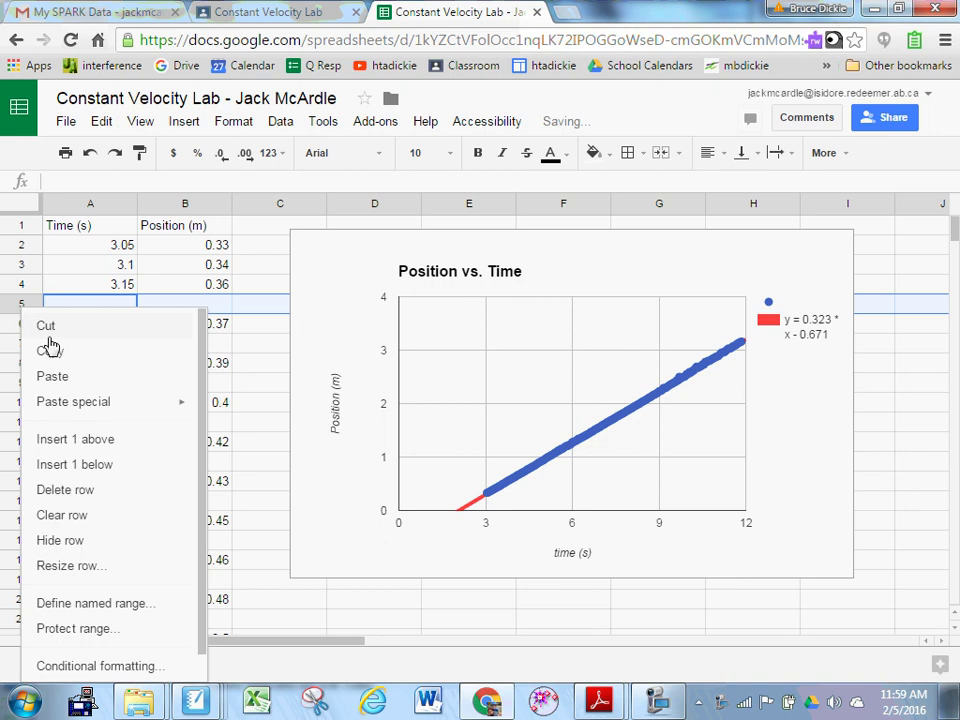
click(107, 490)
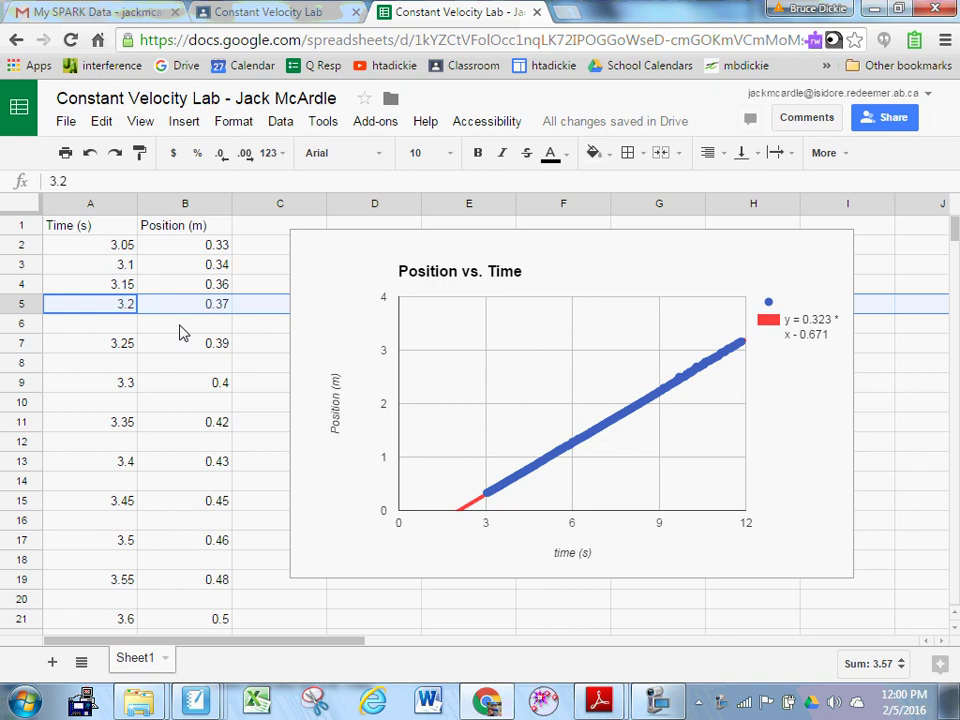
Switch to the Google Classroom assignment and create a new Docs file under the student's work.
click(239, 14)
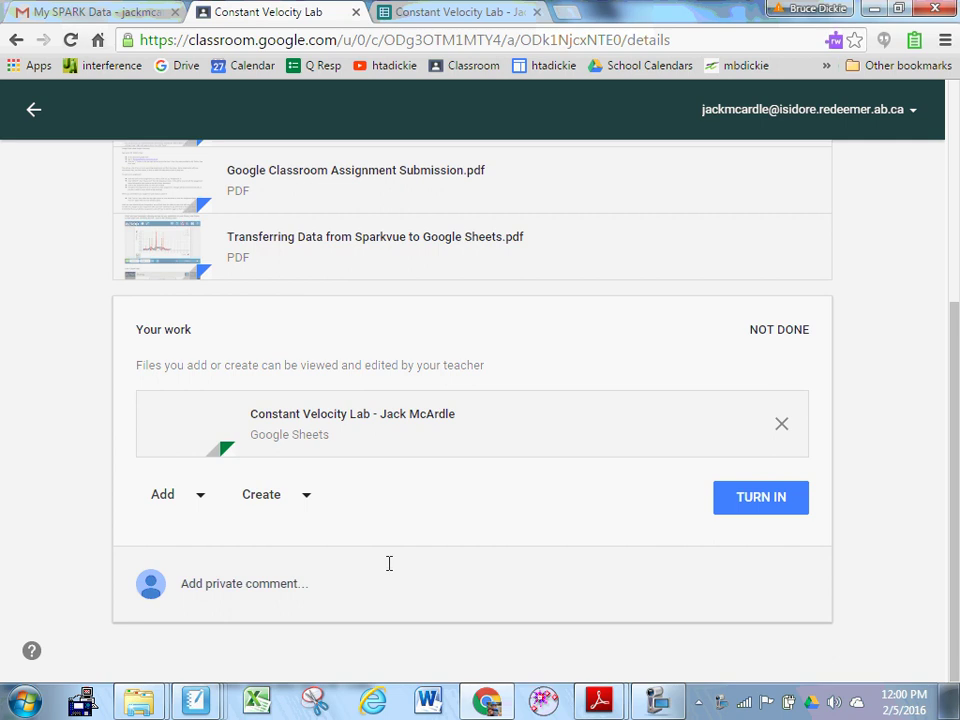
click(310, 500)
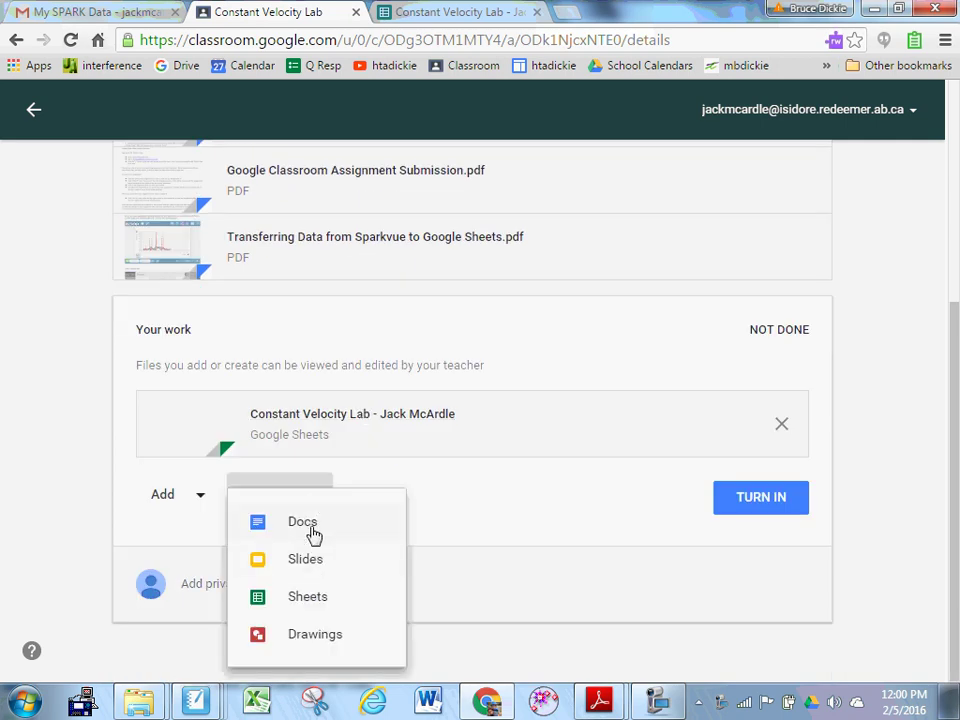
click(313, 533)
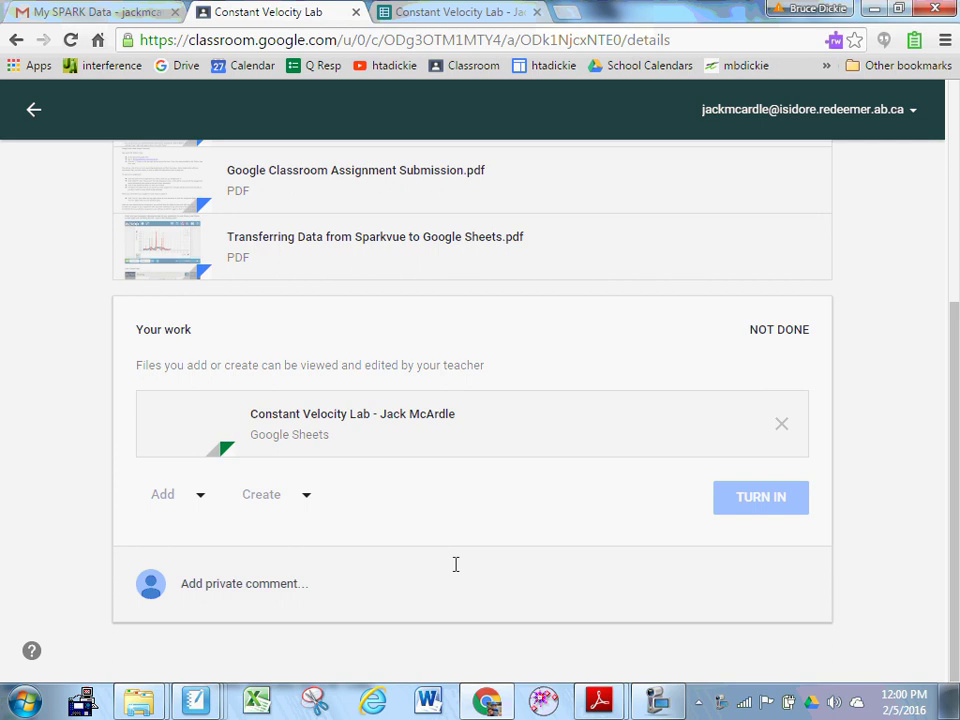
click(657, 707)
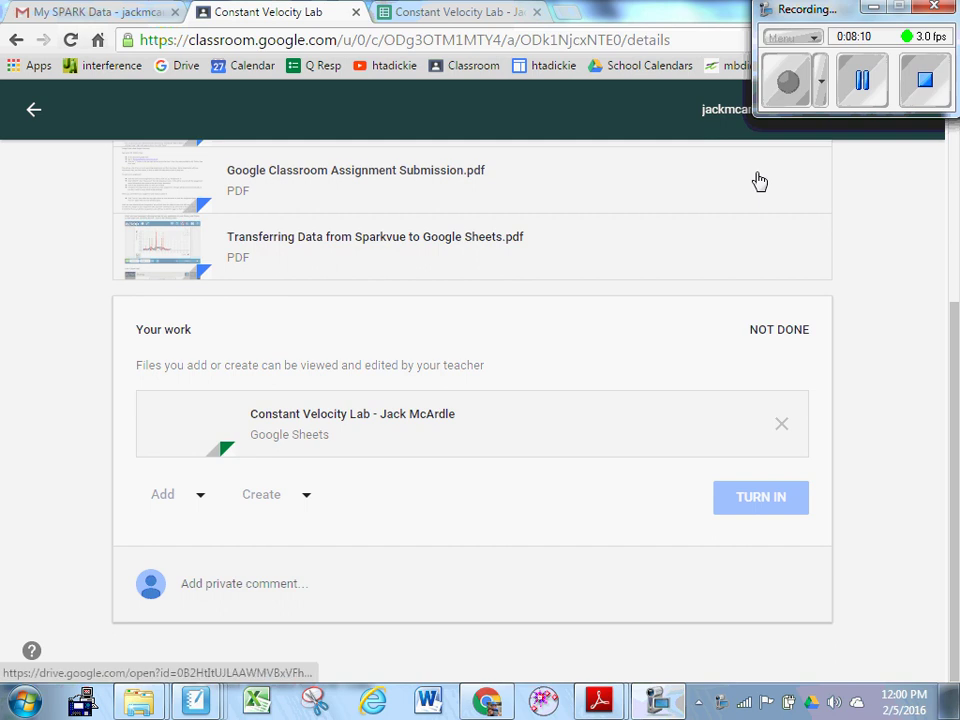
click(862, 80)
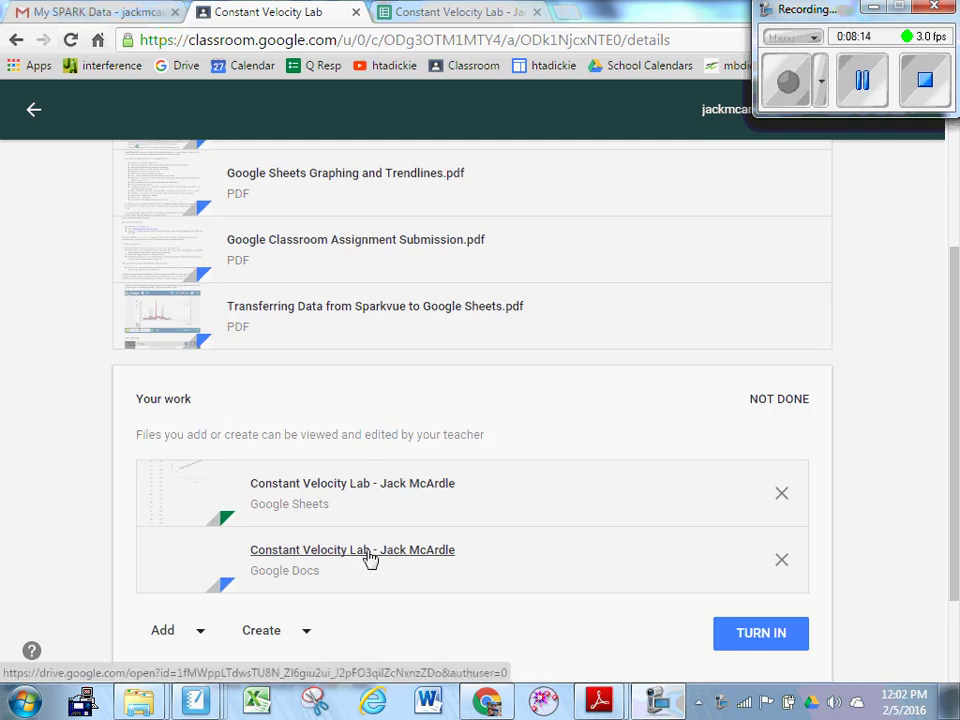
Open the assignment's new Google Docs file and enter the heading "Problem:" followed by a new line.
click(368, 557)
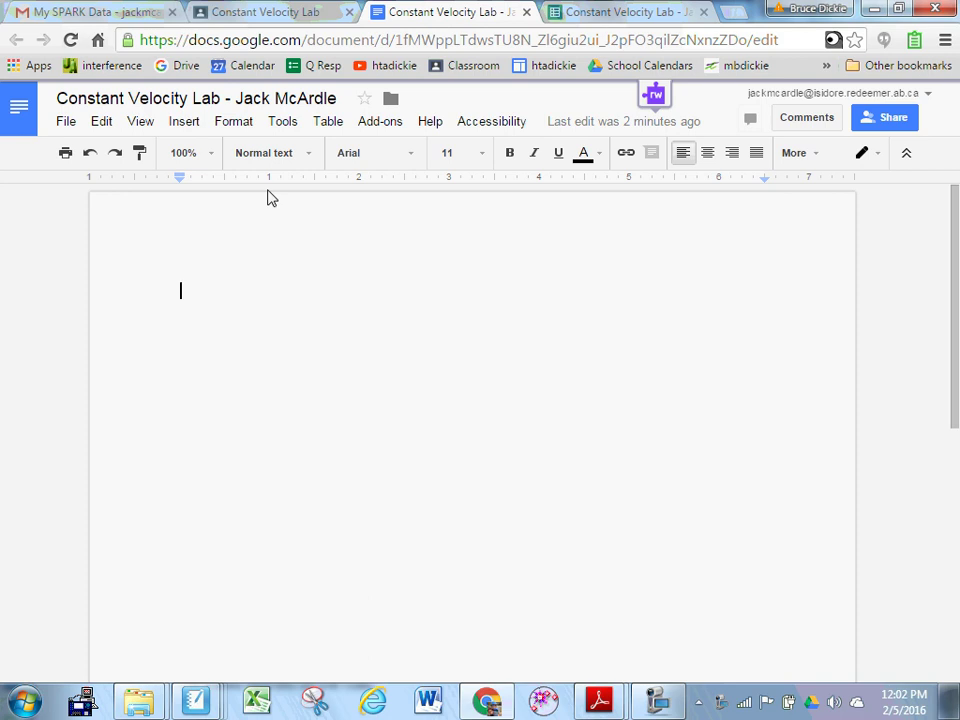
text(Proa)
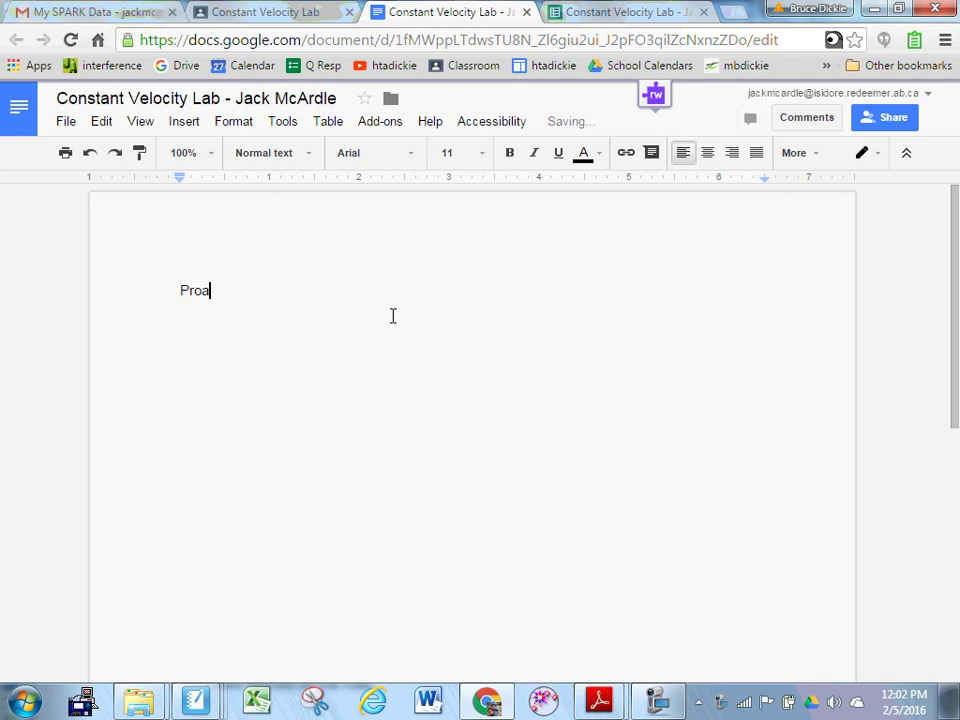
key(BackSpace)
text(blem:)
key(Return)
Switch to the Google Sheets lab spreadsheet and copy the time and position data in A1:B13.
click(574, 14)
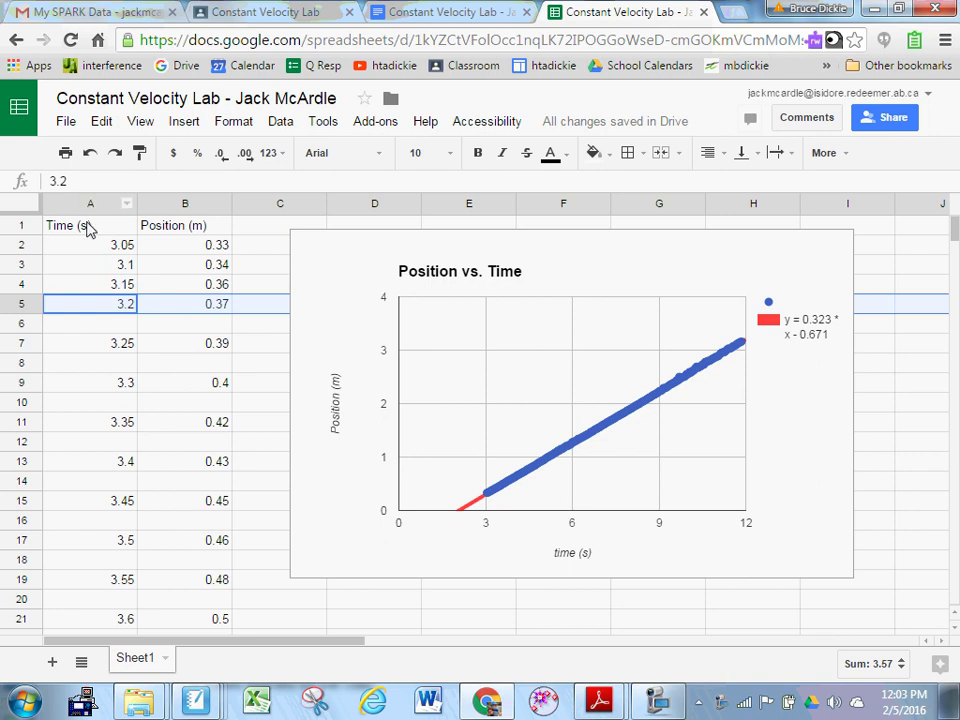
drag(88, 230, 199, 469)
key(ctrl+c)
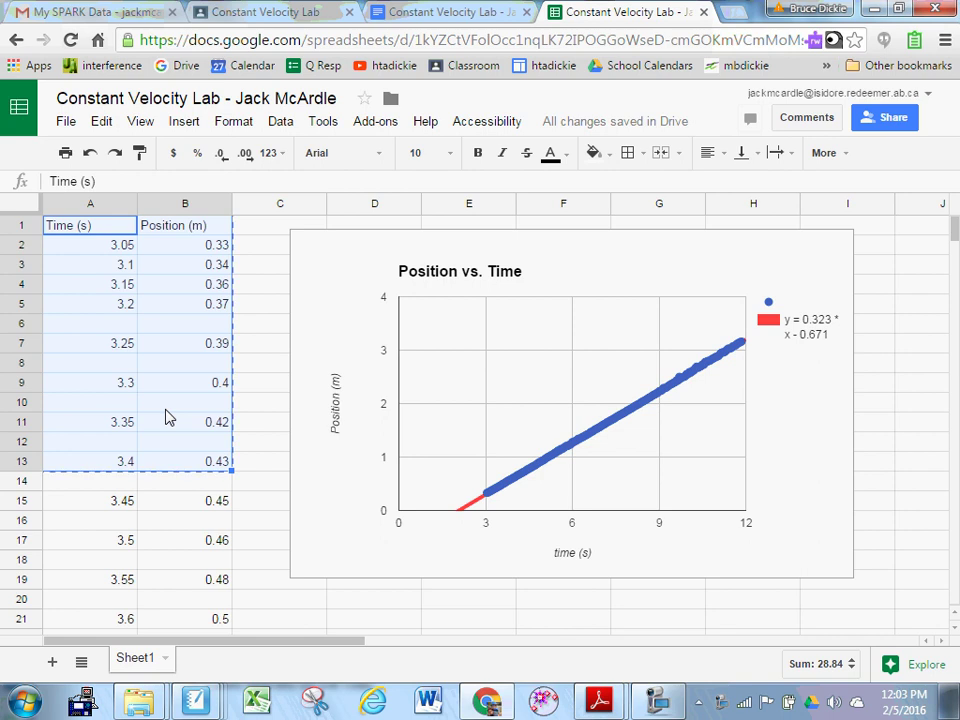
Return to the Google Docs report, add the heading "Data:" and paste the copied table beneath it.
click(401, 14)
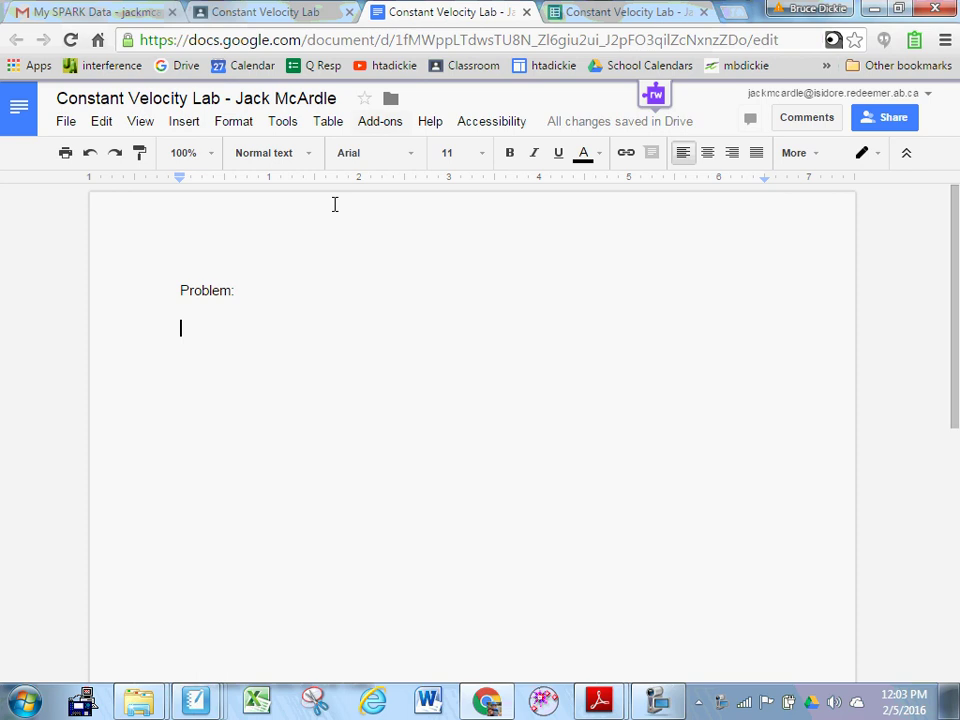
click(228, 331)
text(Data)
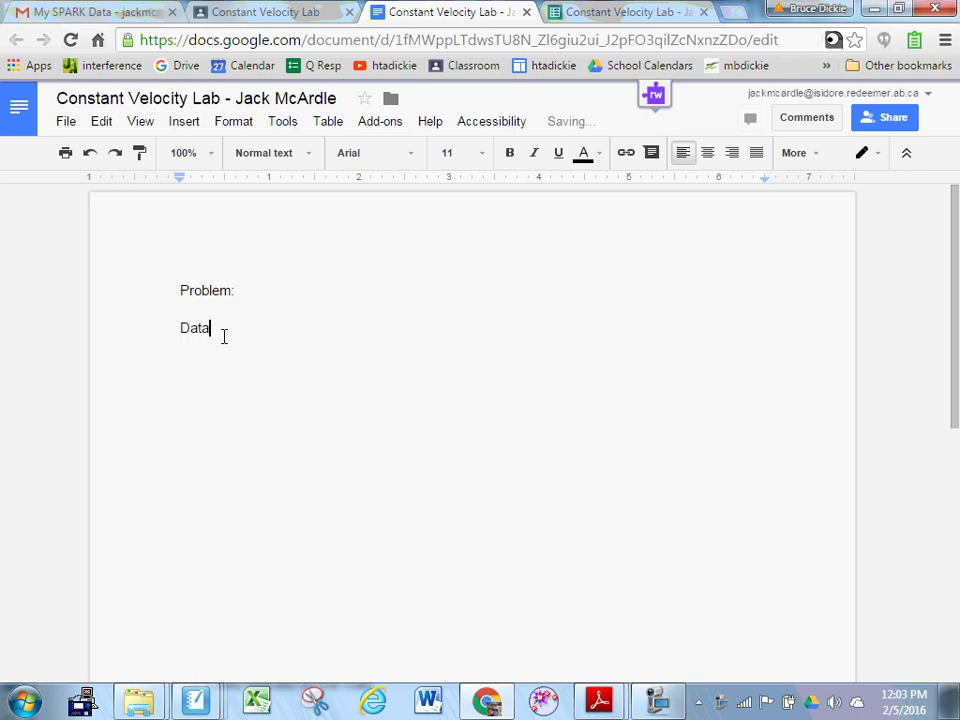
text(:)
key(Return)
key(ctrl+v)
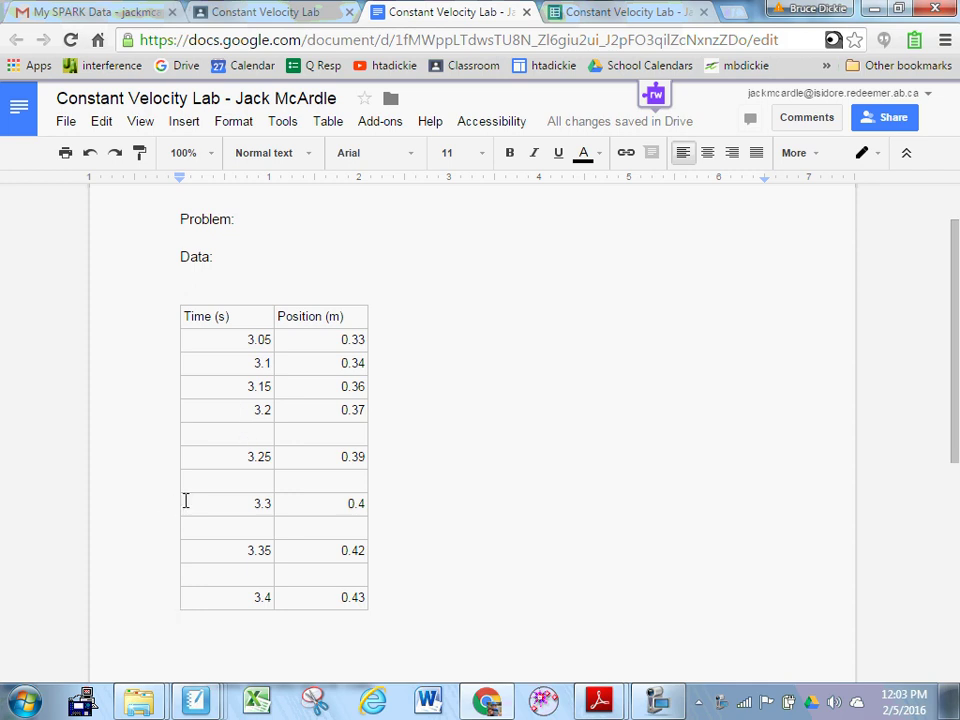
Add the heading "Analysis:" below the data table, followed by a new line.
key(Return)
text(A)
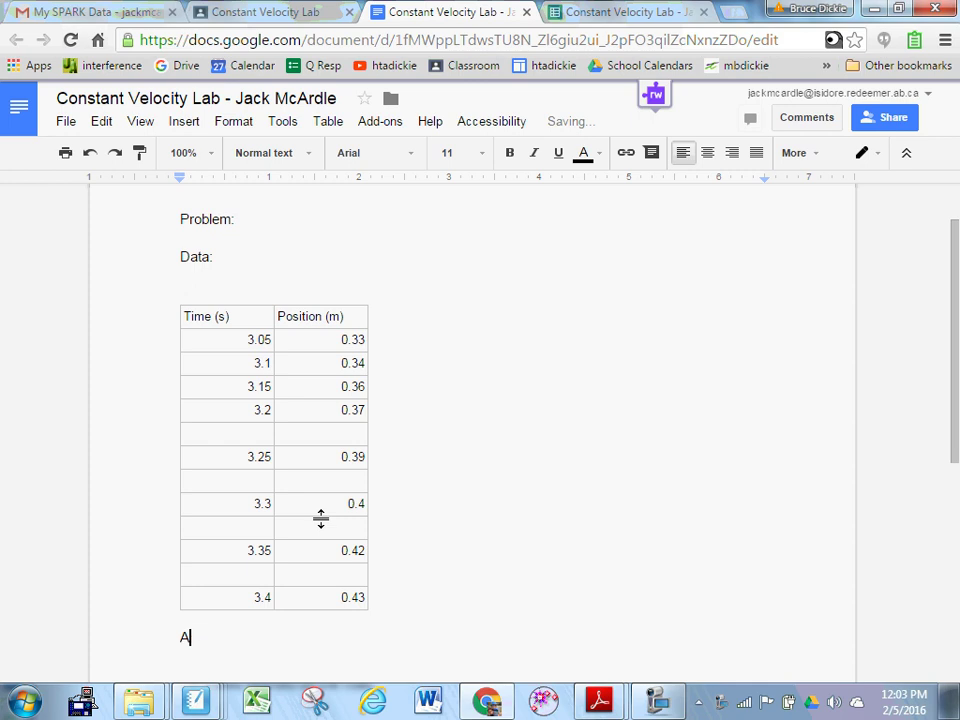
text(nalysis:)
key(Return)
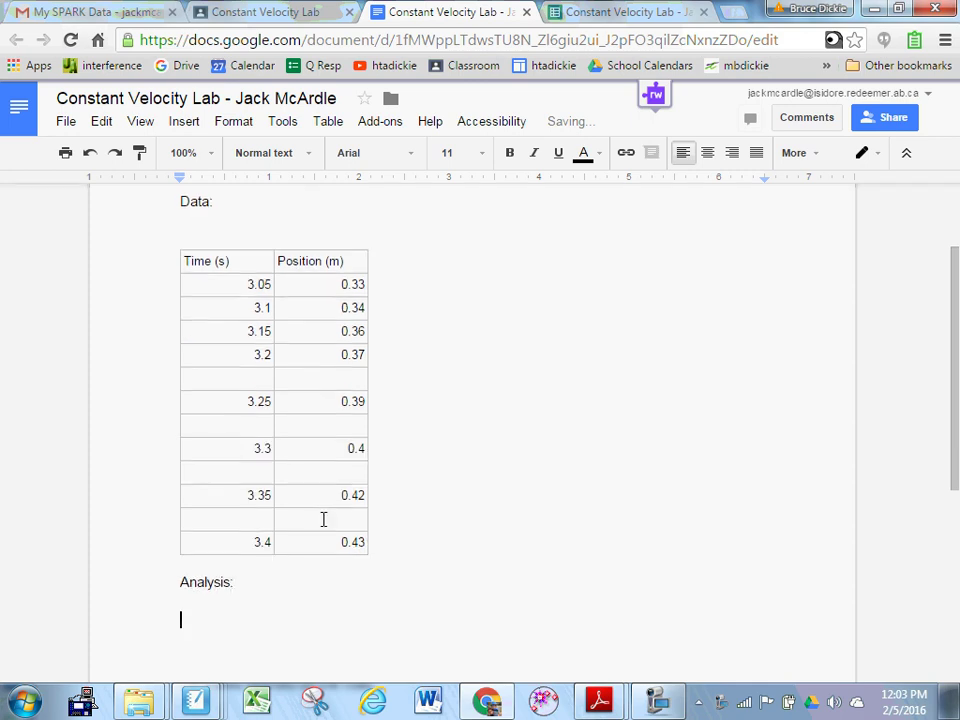
Copy the Position vs. Time chart from the Google Sheets spreadsheet and paste it below "Analysis:" in the Google Docs report.
click(629, 14)
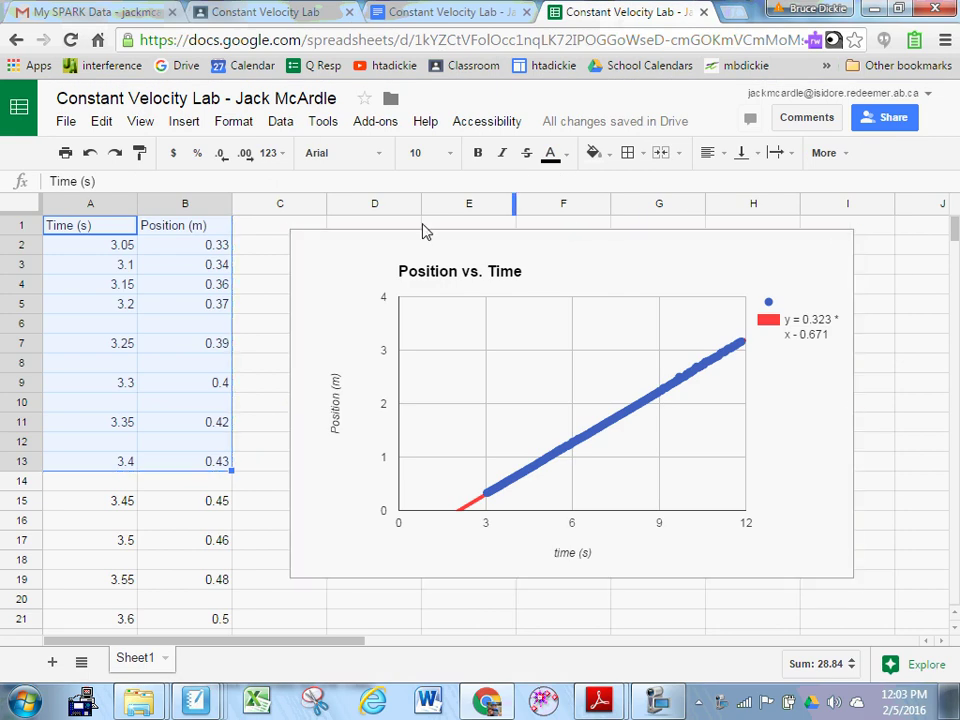
click(440, 13)
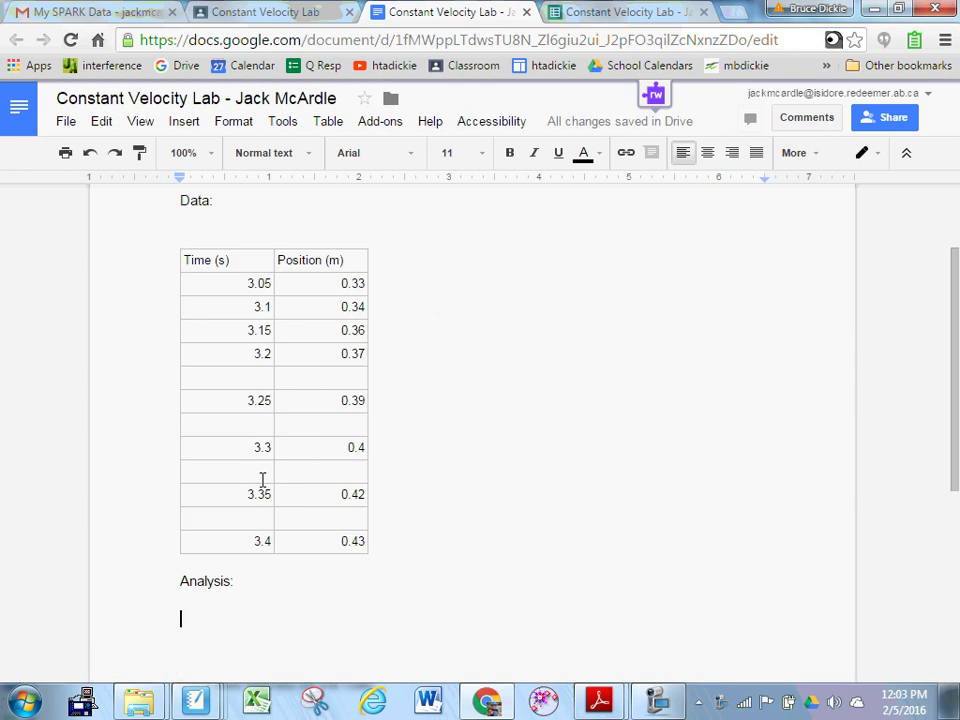
scroll(262, 481, down, 1)
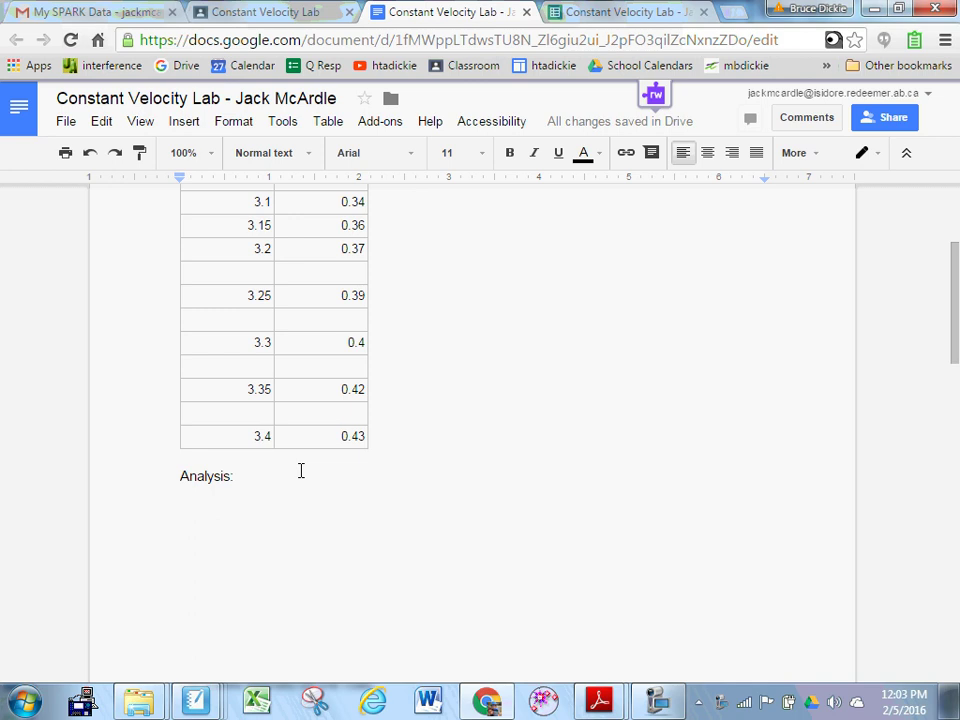
click(656, 700)
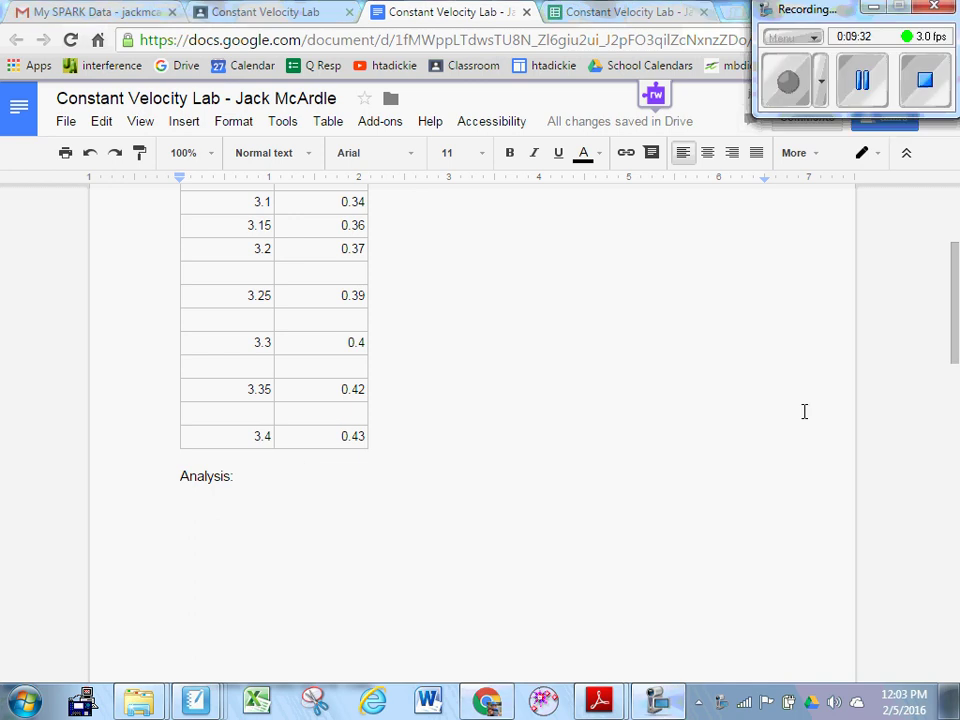
click(862, 80)
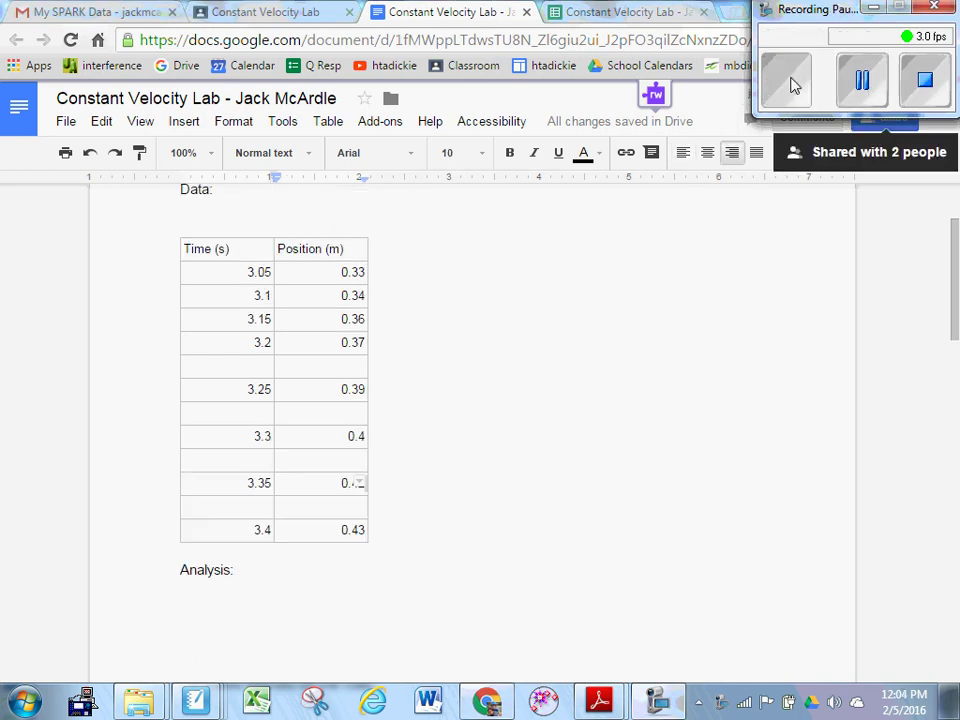
click(793, 81)
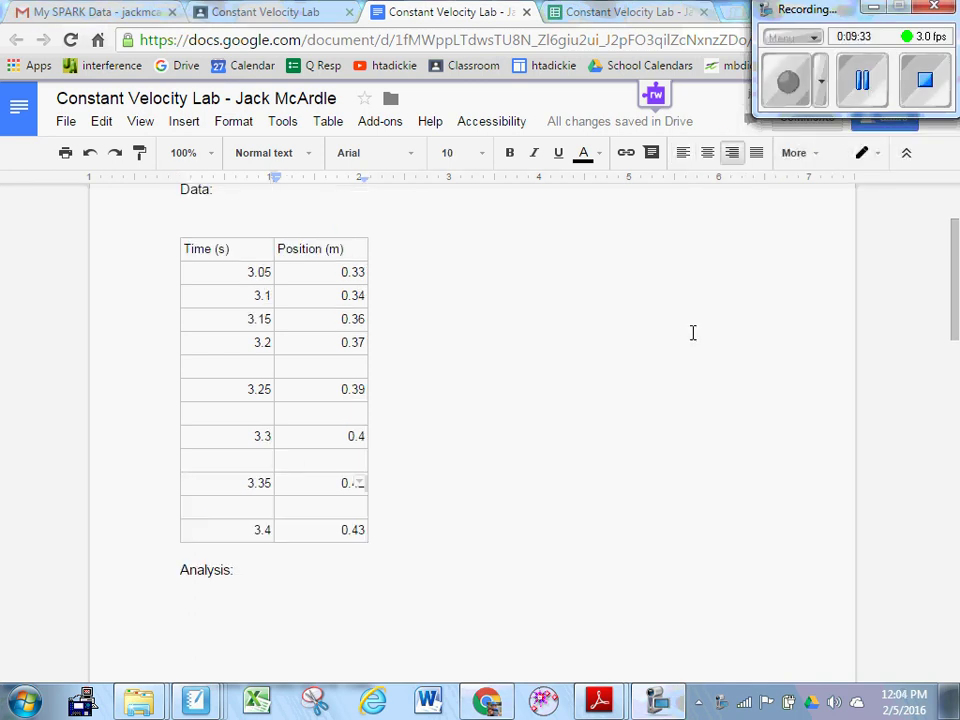
Examine the Position vs. Time chart and its trendline equation below the Analysis heading in the report.
scroll(523, 413, down, 3)
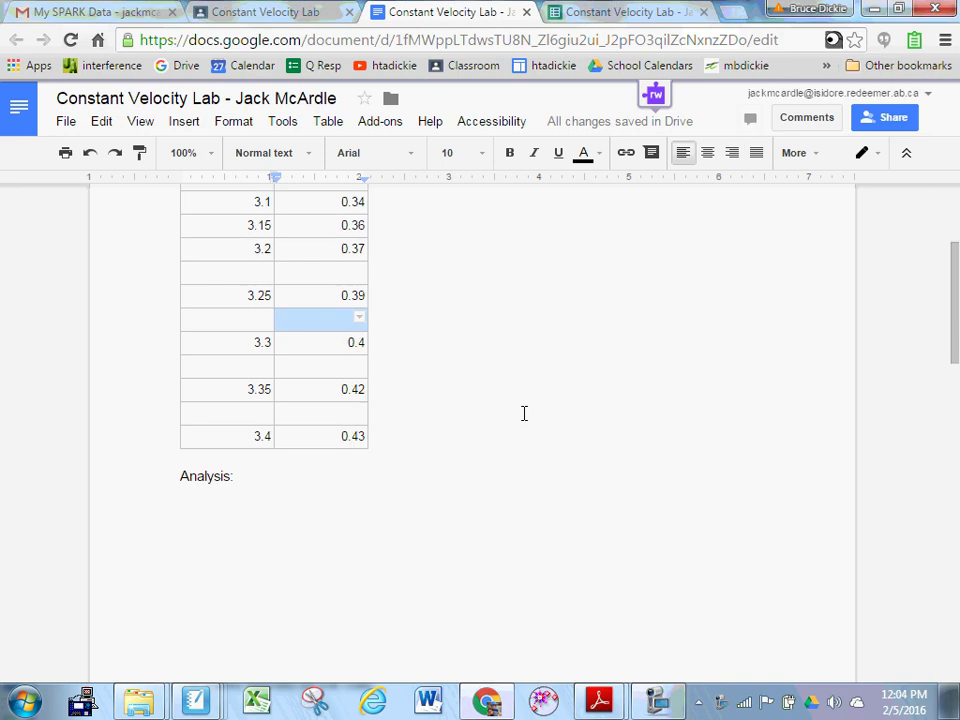
scroll(523, 413, down, 10)
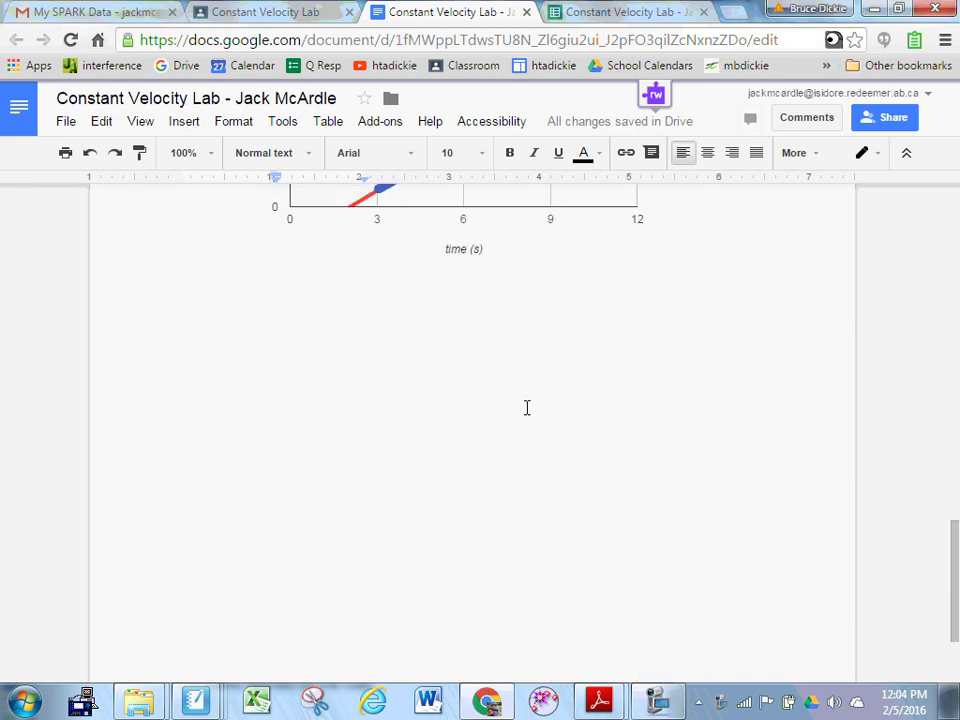
scroll(527, 407, up, 2)
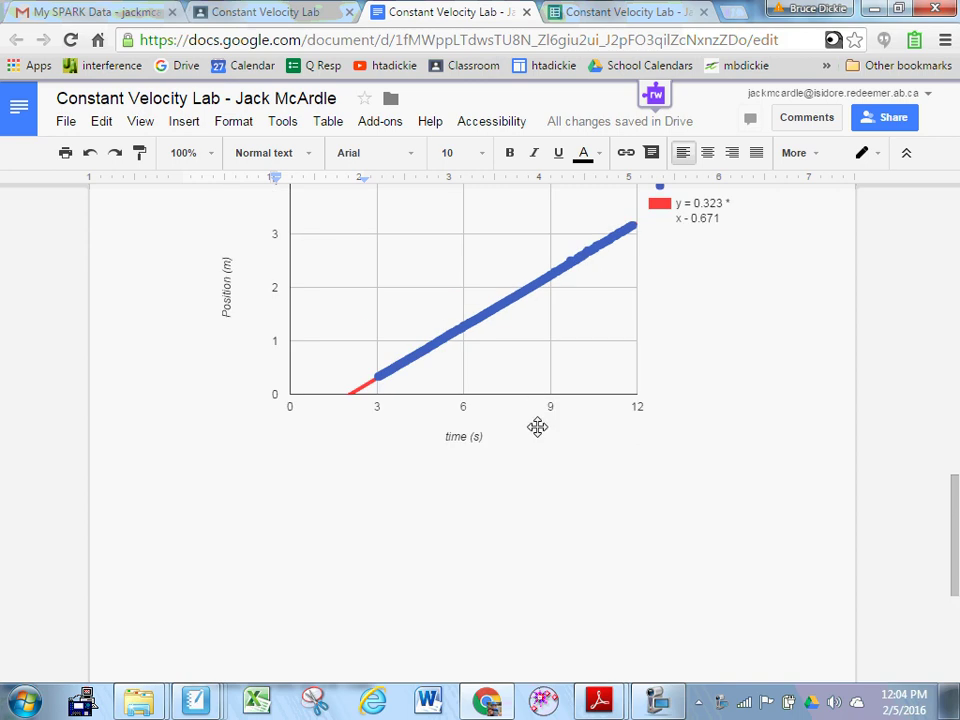
scroll(537, 427, up, 1)
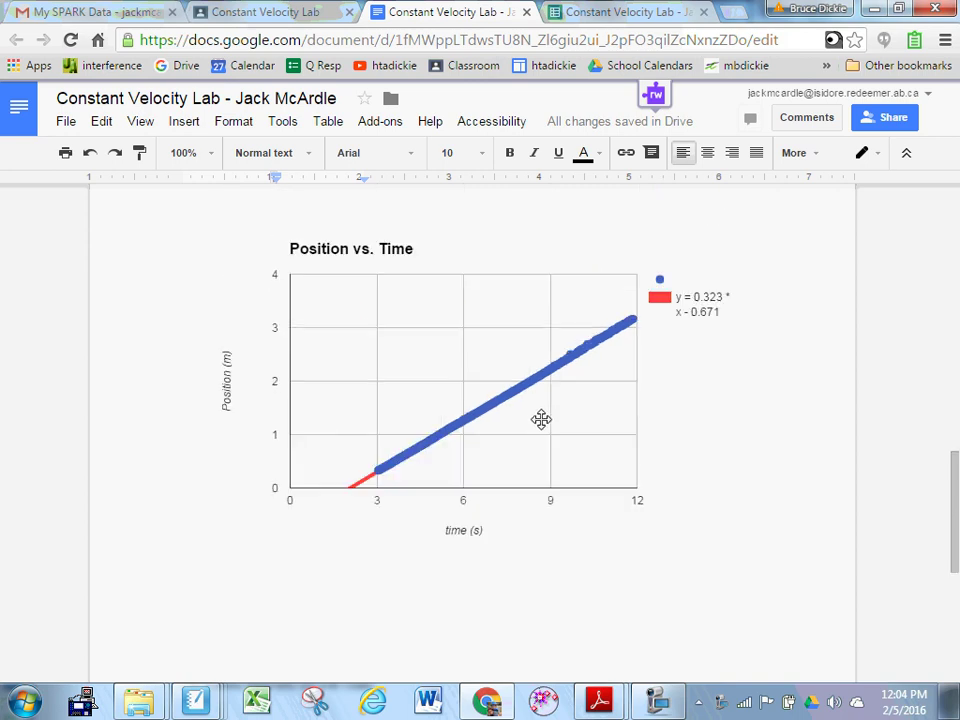
scroll(541, 419, up, 1)
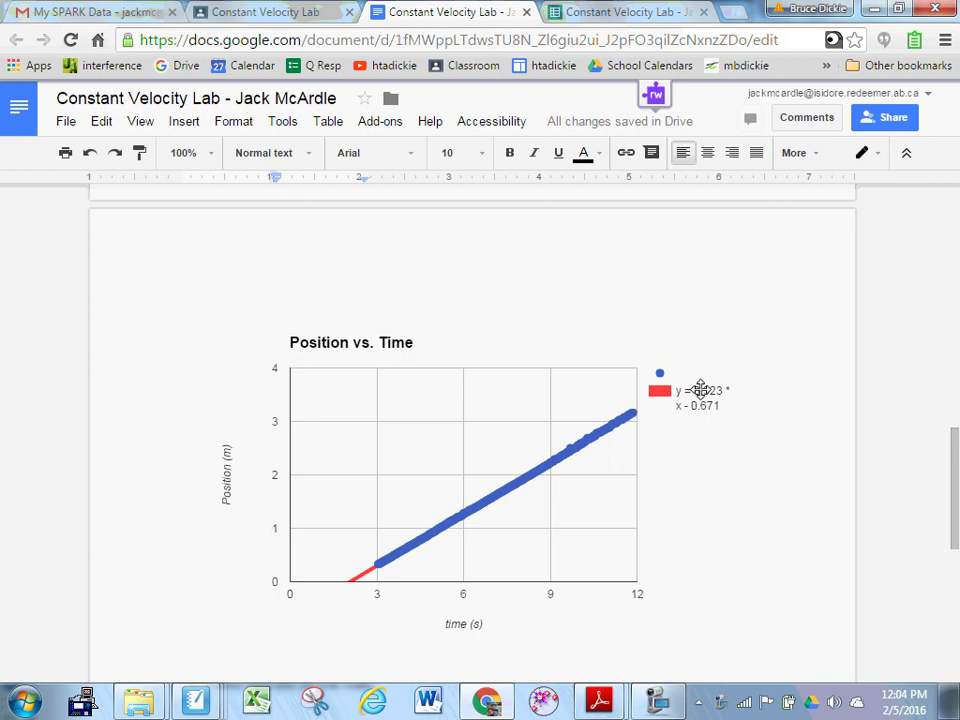